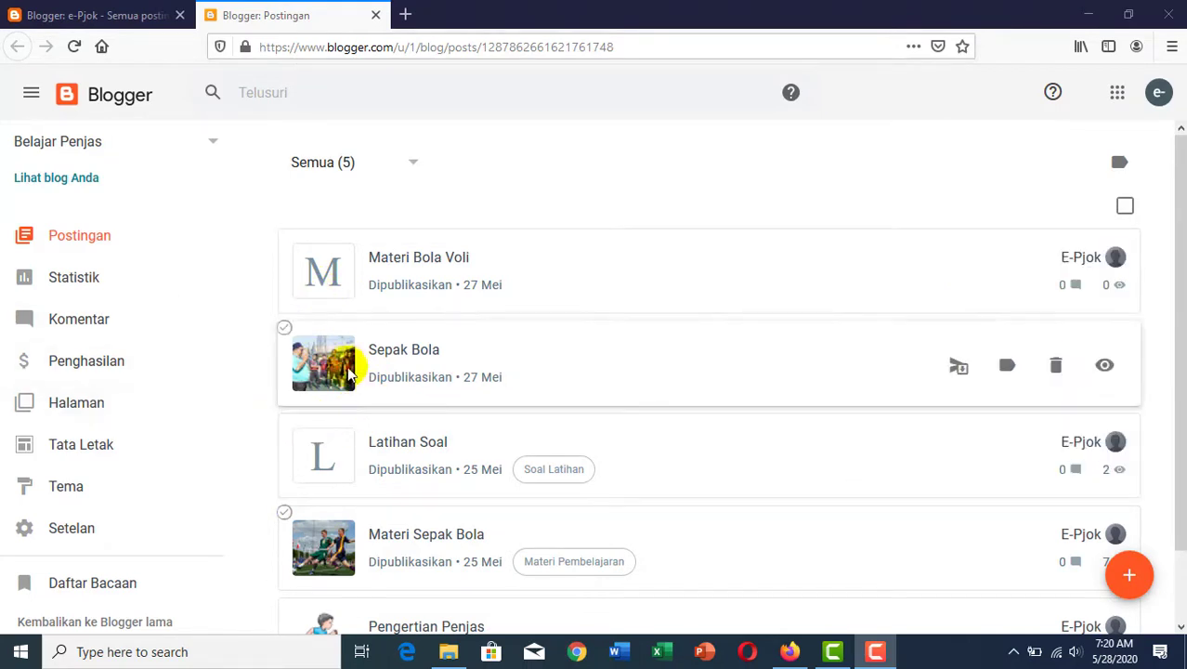
Step: View the e-Pjok blog's custom browser tab icon, and return to the Belajar Penjas dashboard
scroll(307, 367, "down", 1)
scroll(307, 367, "up", 1)
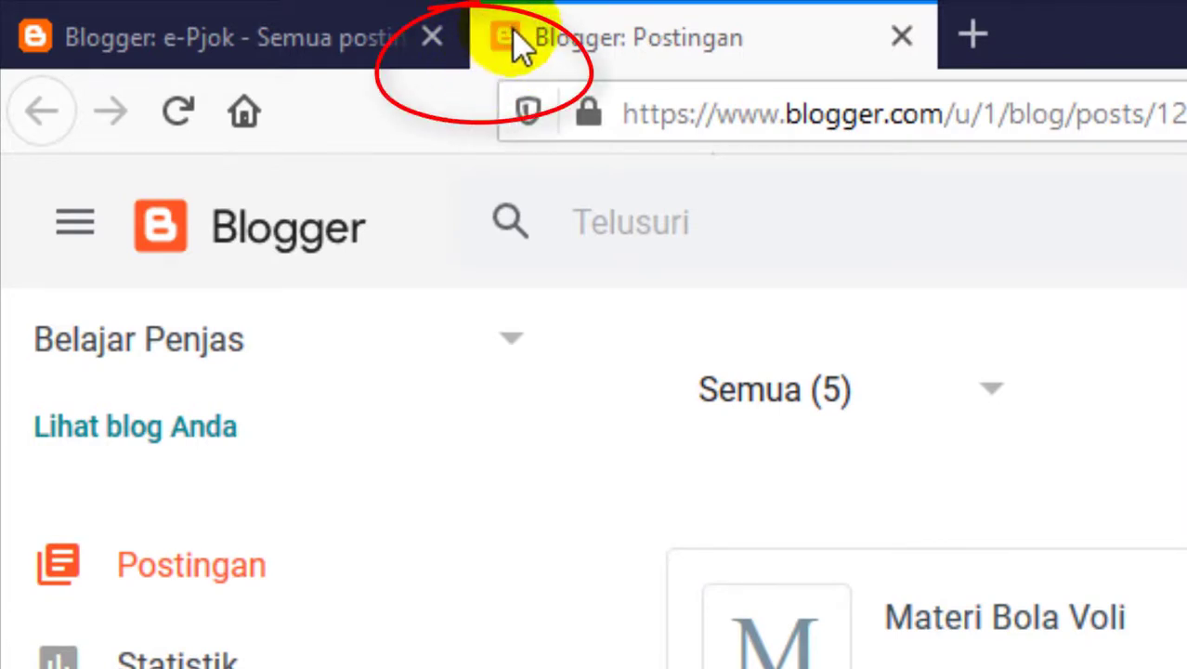
left_click(227, 44)
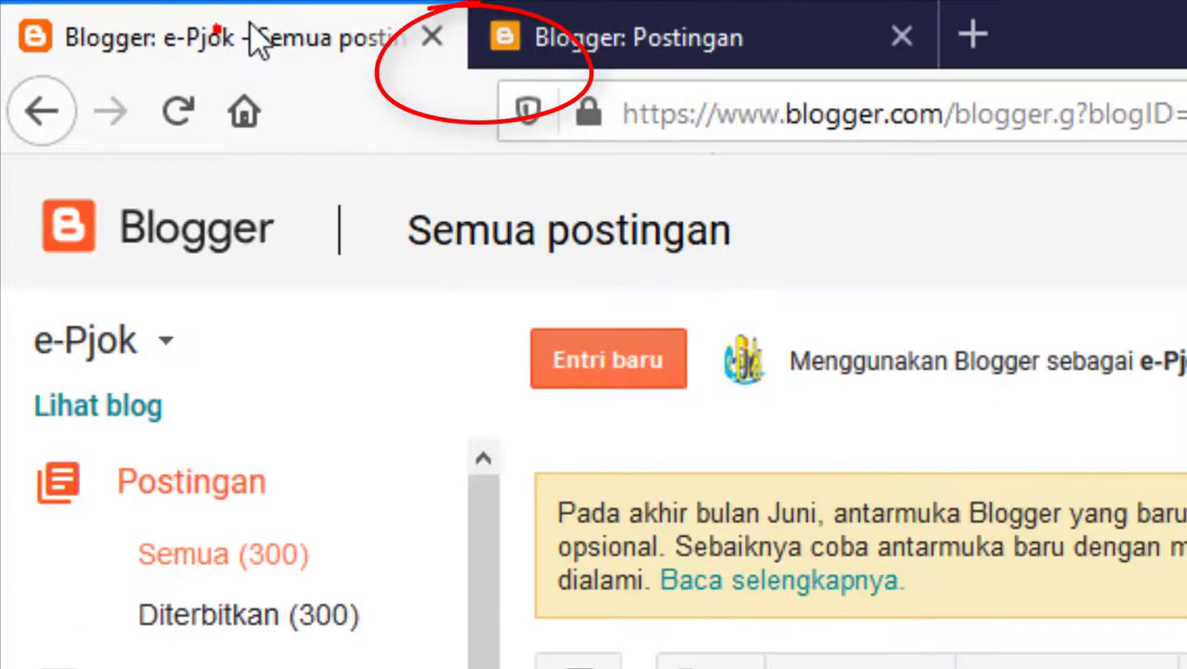
left_click(84, 394)
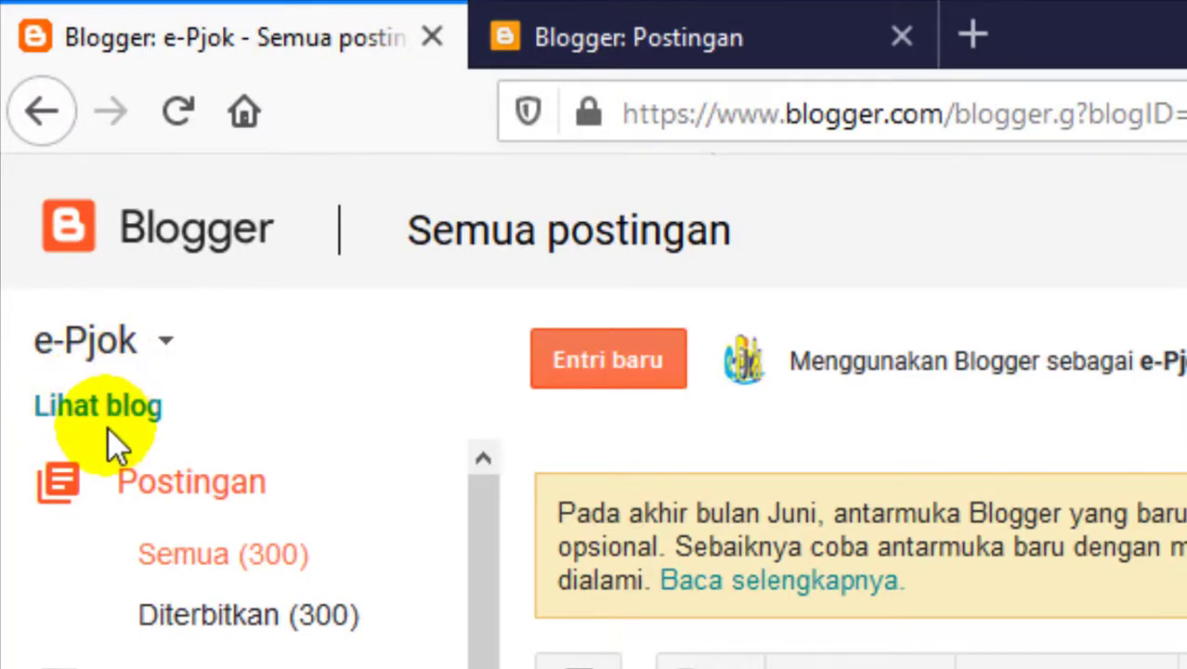
left_click(114, 413)
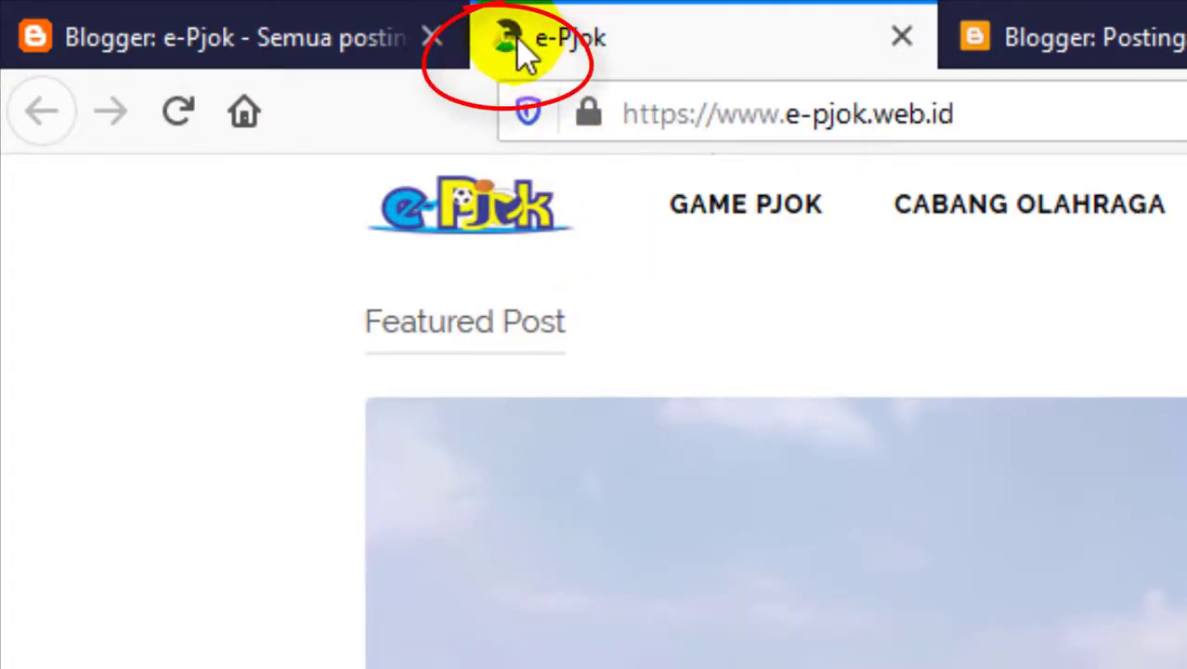
left_click(1101, 39)
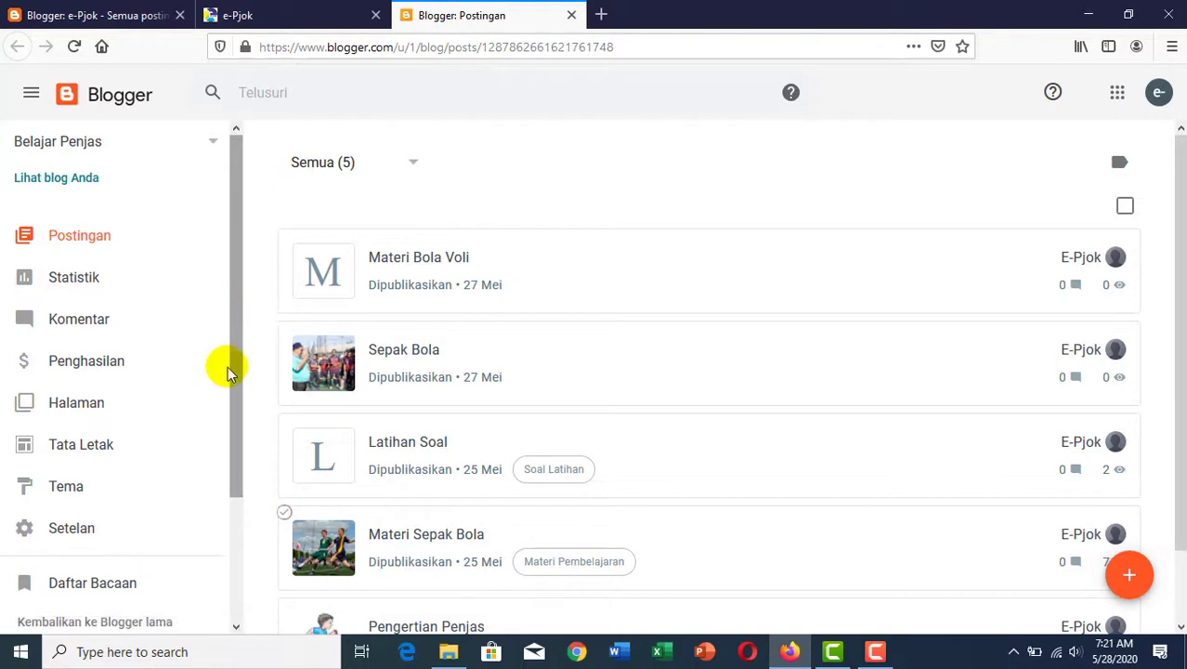
Step: Open the Favicon option in the basic settings of the Belajar Penjas blog
scroll(231, 371, "down", 2)
left_click_drag(232, 391, 234, 293)
left_click_drag(233, 369, 238, 416)
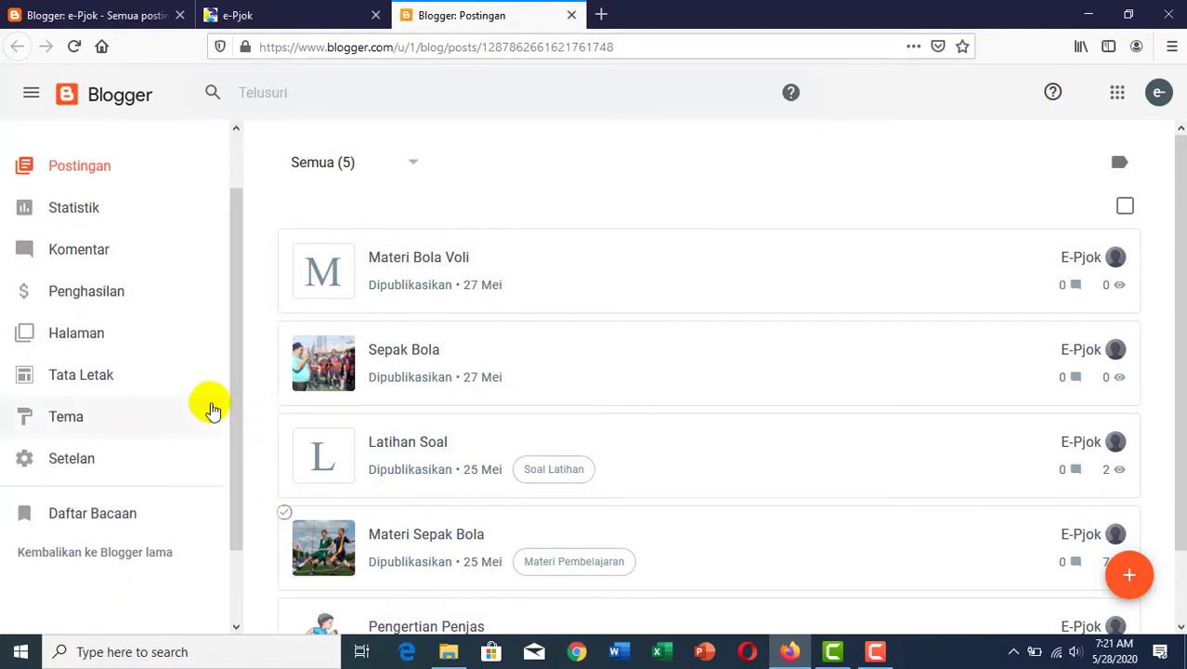
left_click(130, 386)
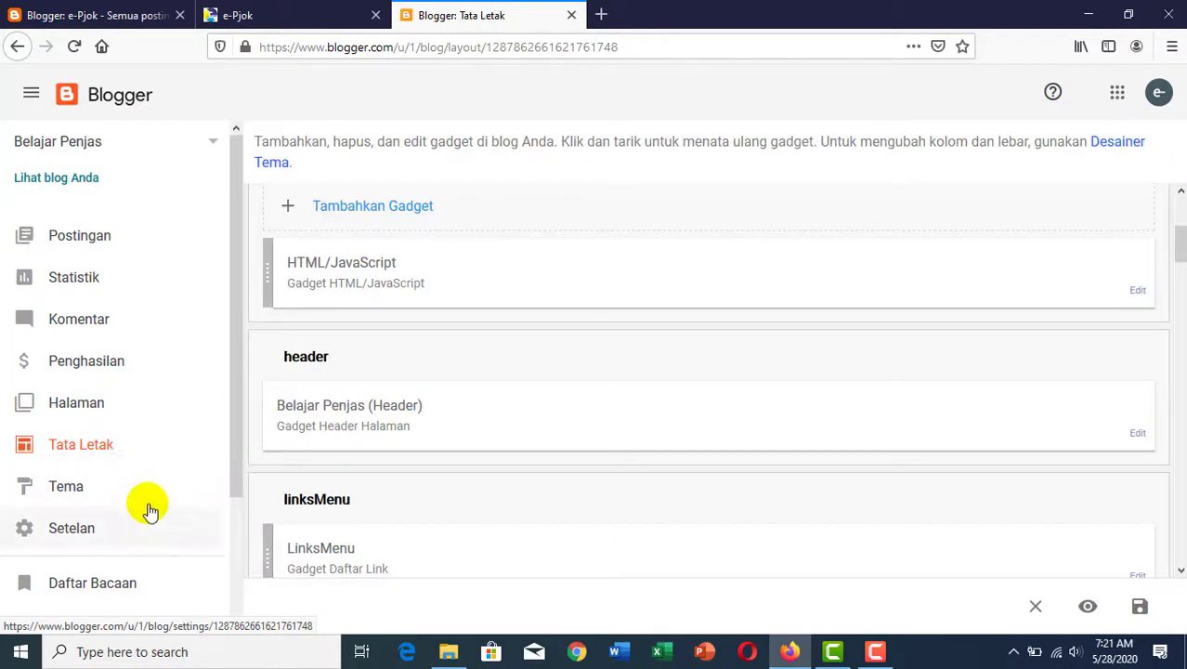
left_click(51, 534)
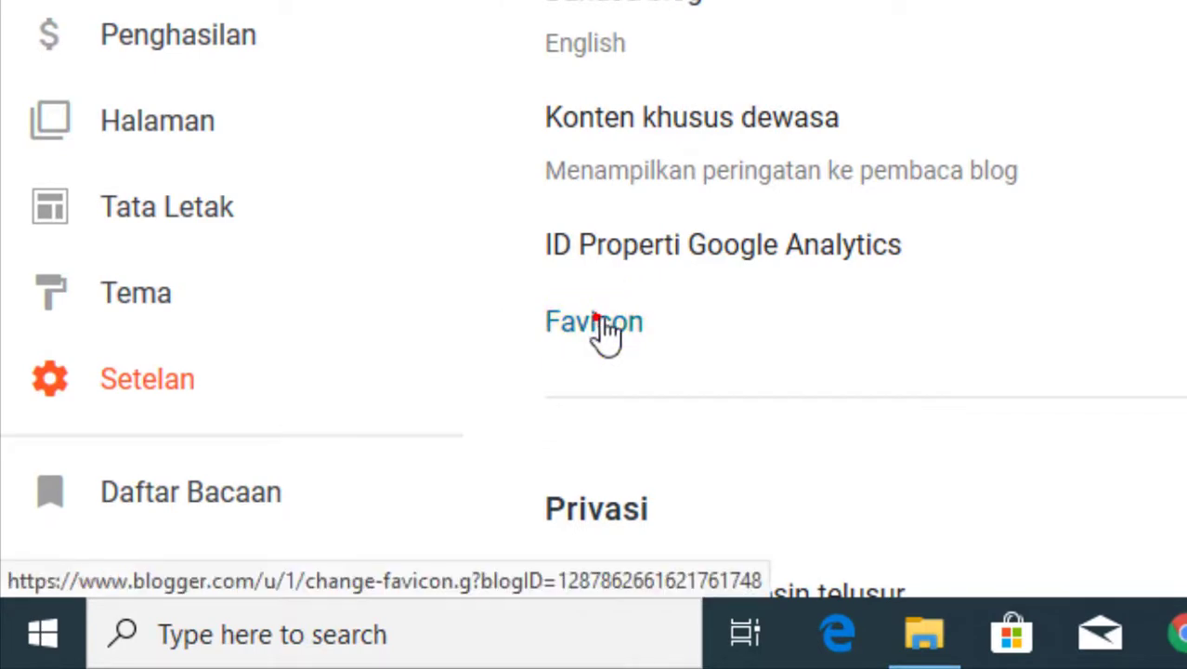
left_click(599, 327)
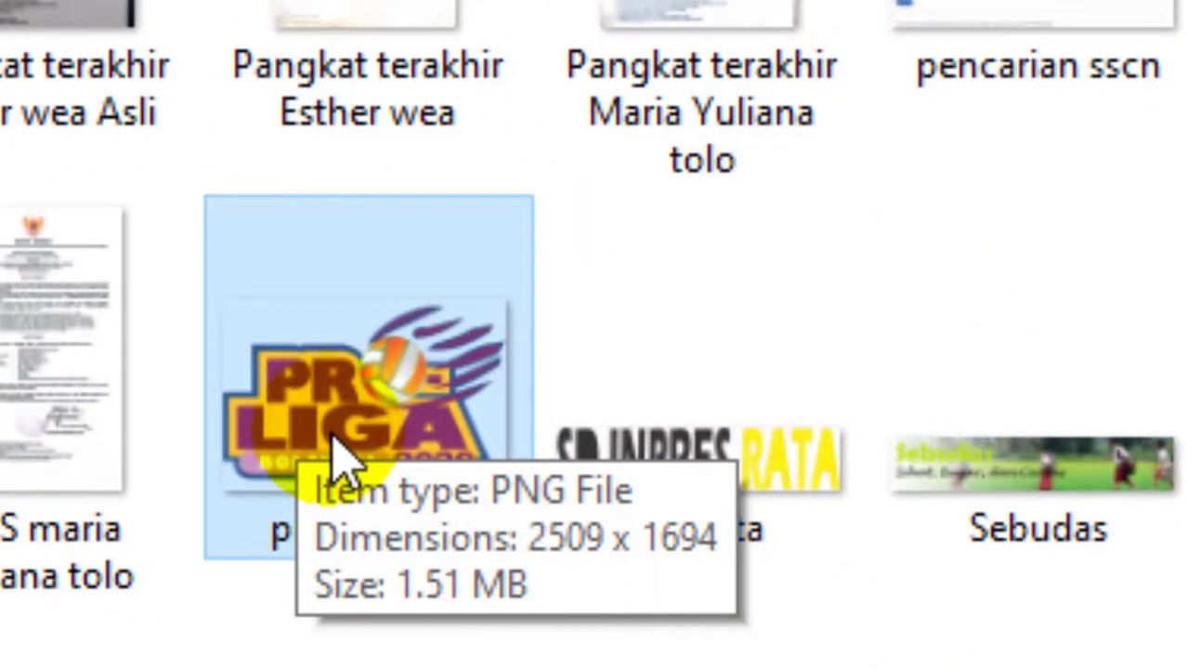
Step: Select the proliga 2020 image in the Pictures folder, and search Windows for "paint" to launch Paint
left_click(325, 426)
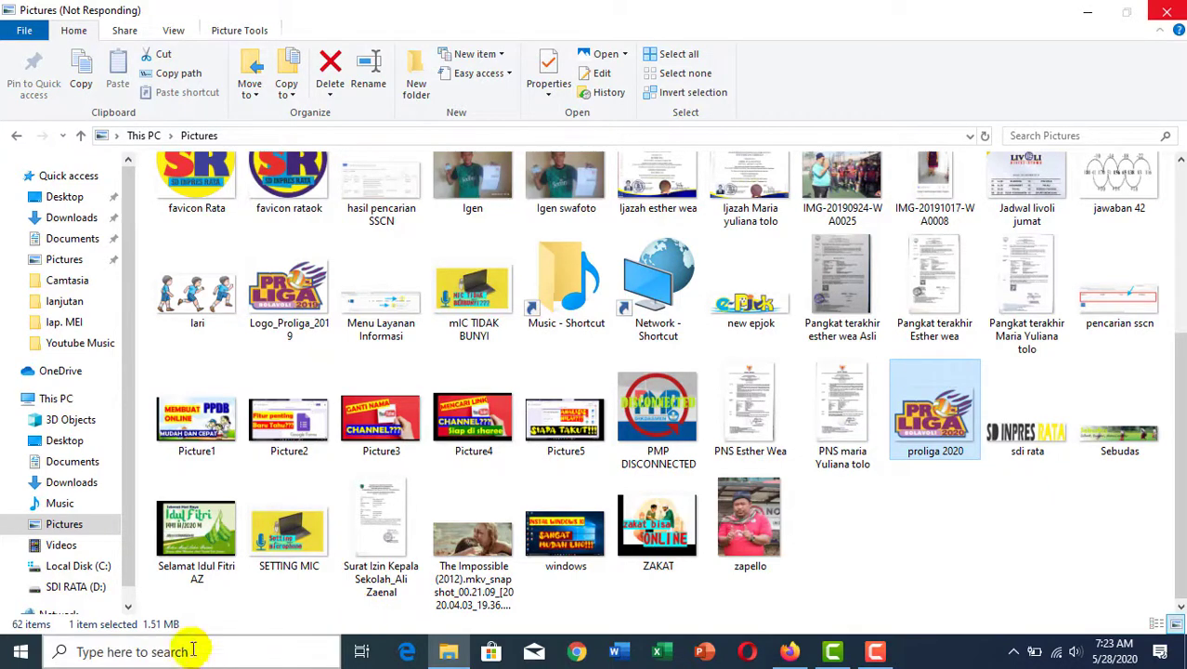
left_click(14, 655)
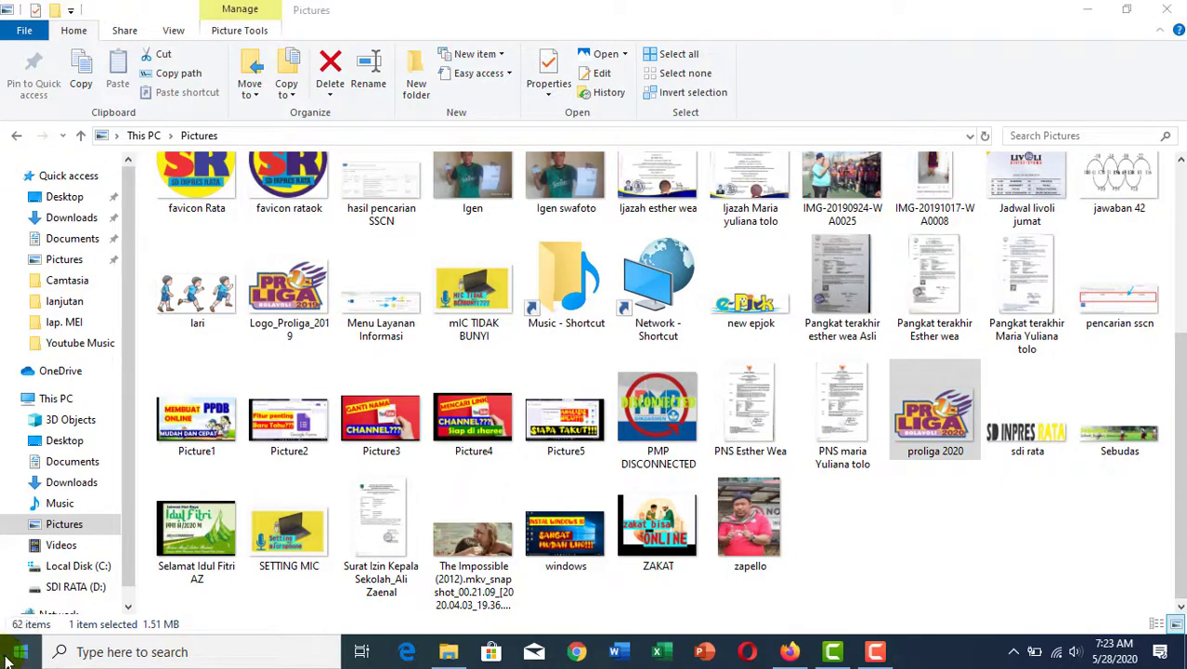
right_click(19, 658)
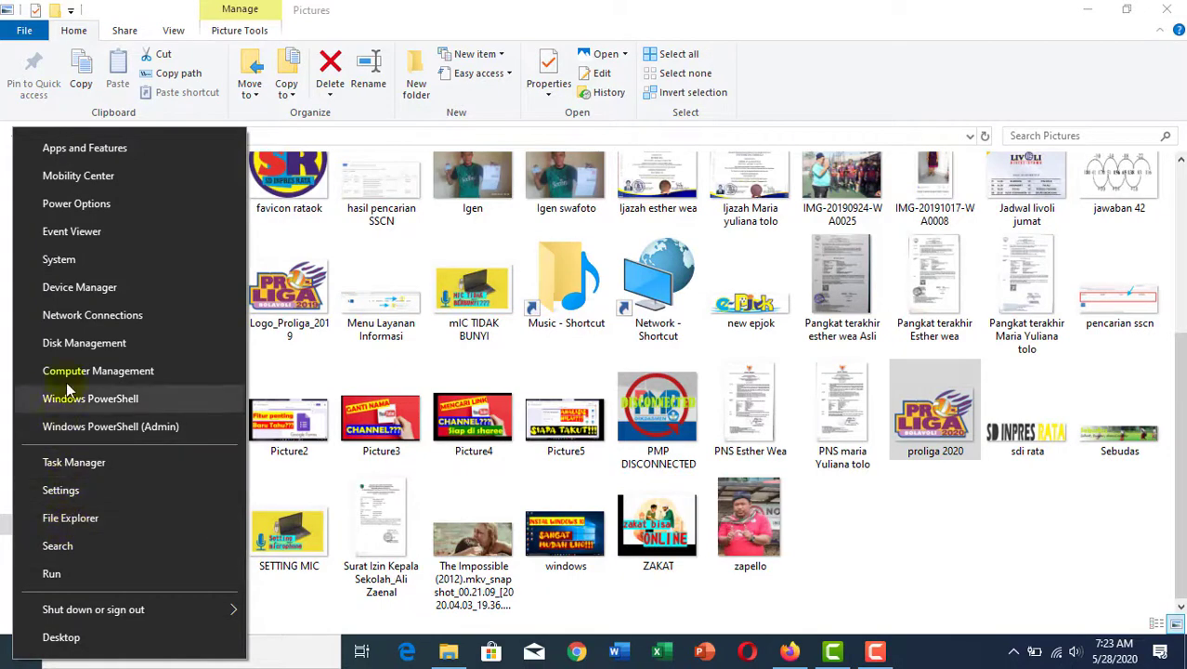
left_click(77, 548)
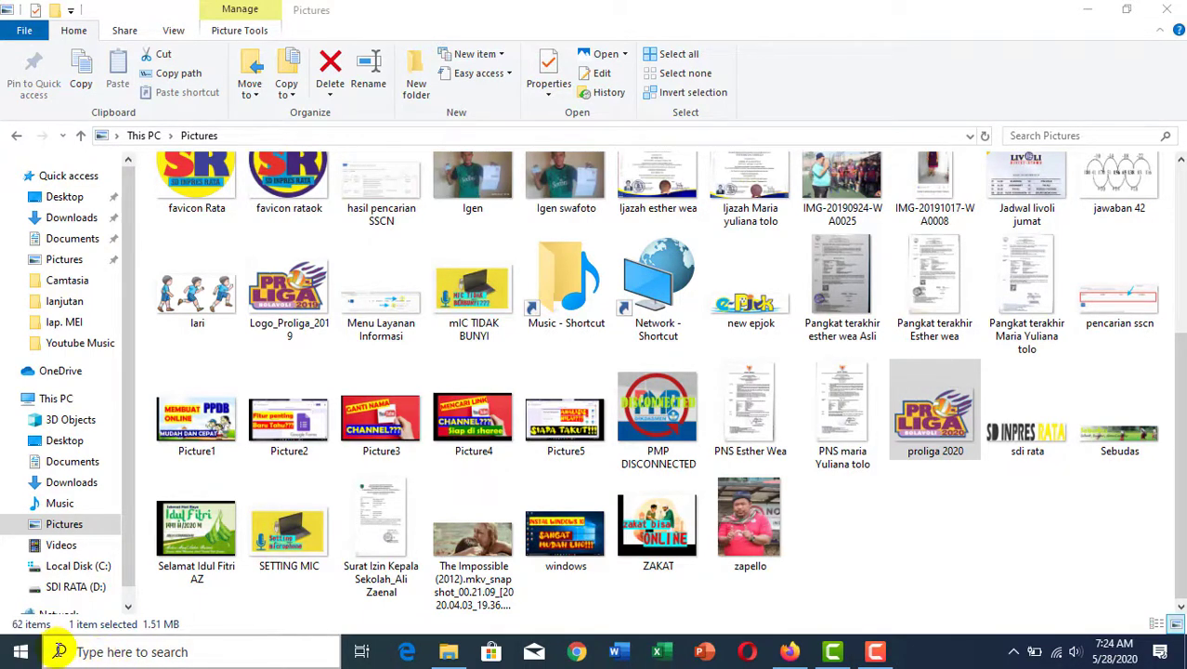
left_click(90, 651)
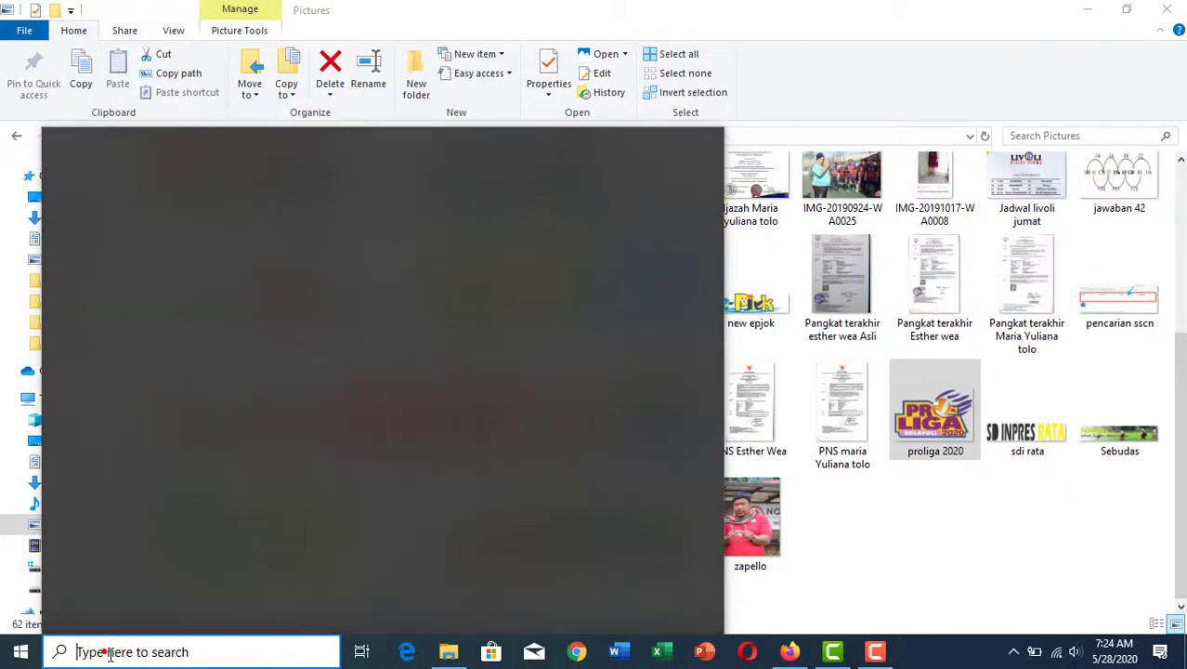
left_click(110, 653)
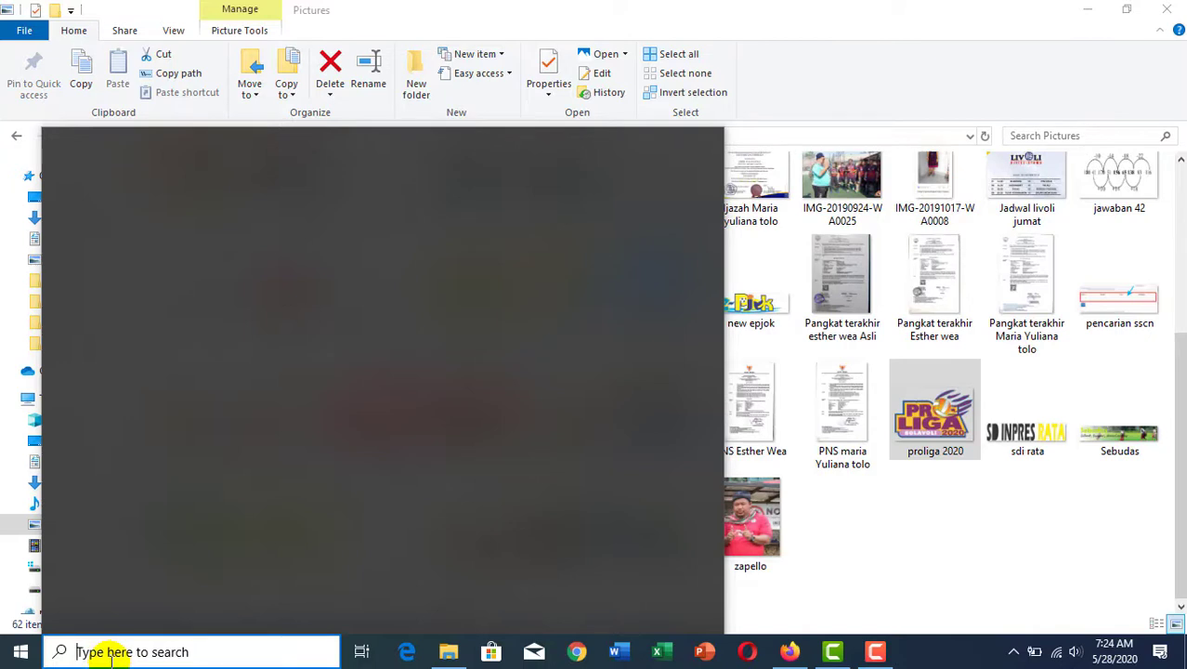
type("paint")
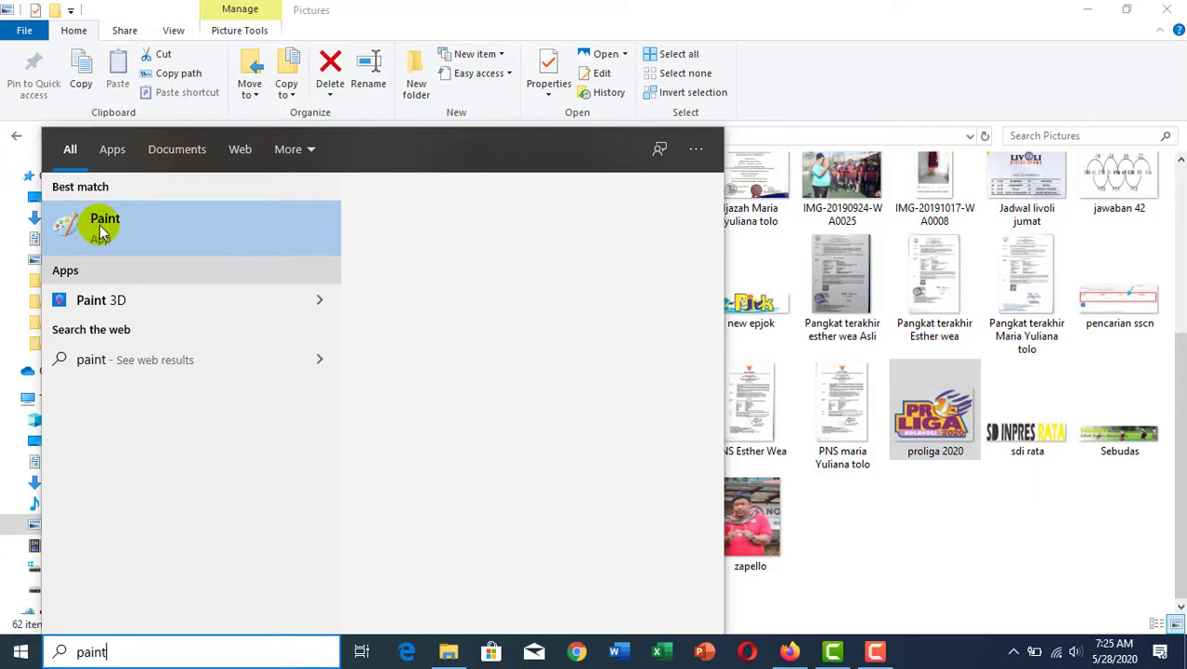
left_click(82, 223)
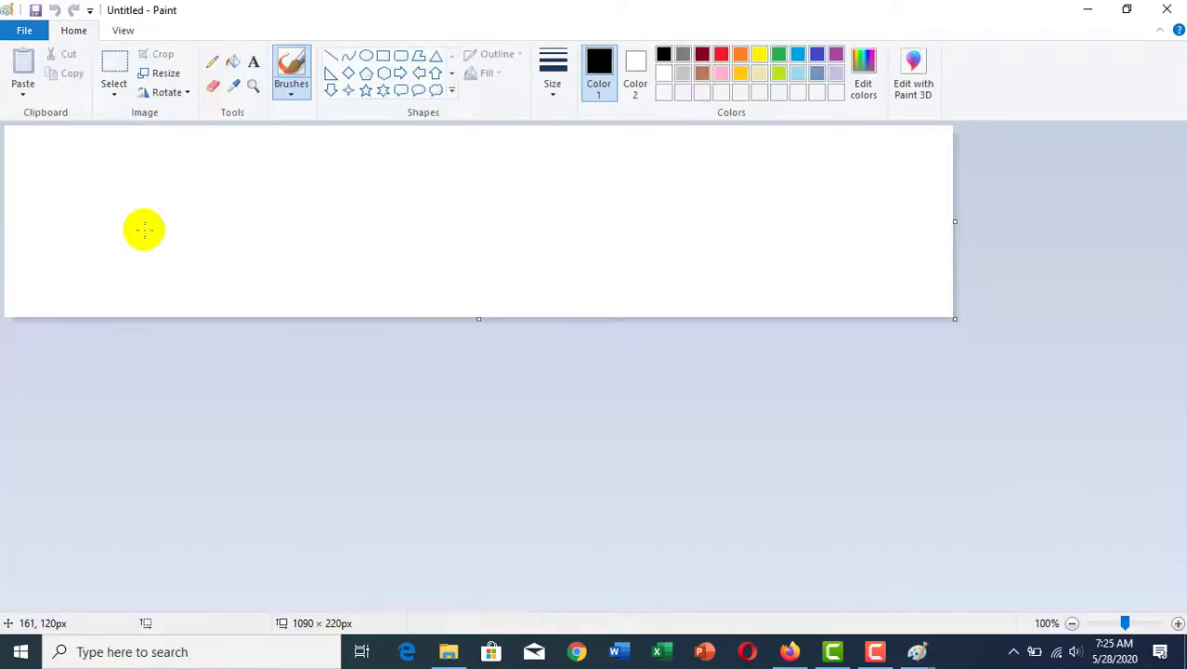
Step: Open the proliga 2020 image from the Pictures folder in Paint
left_click(28, 31)
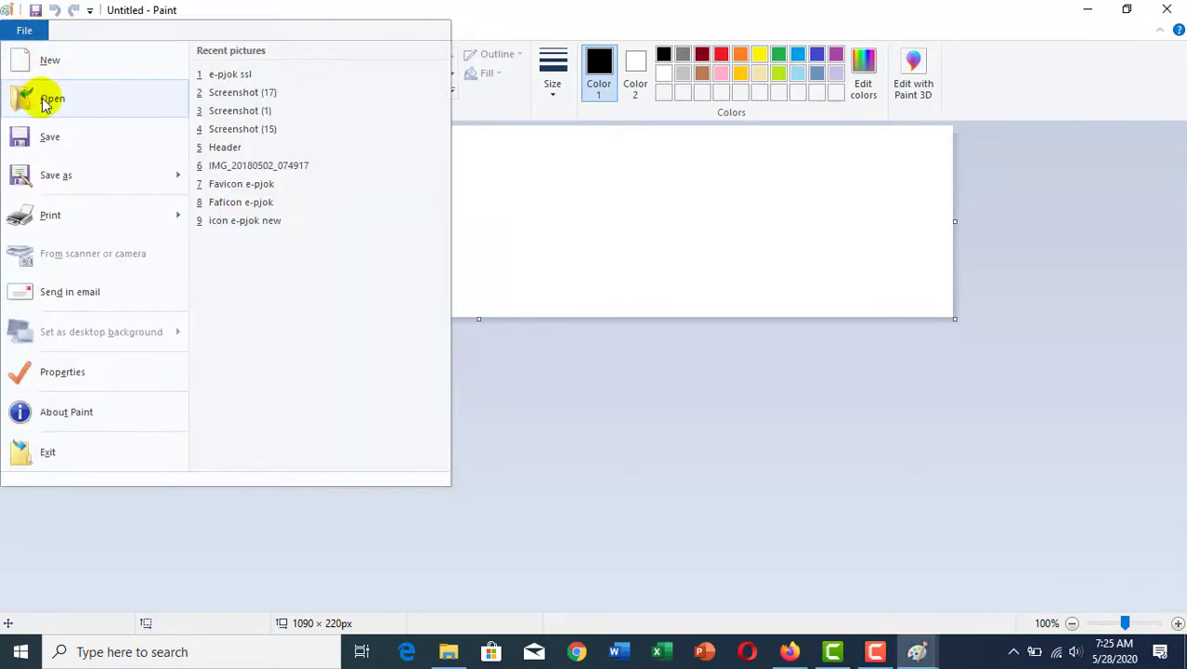
left_click(41, 95)
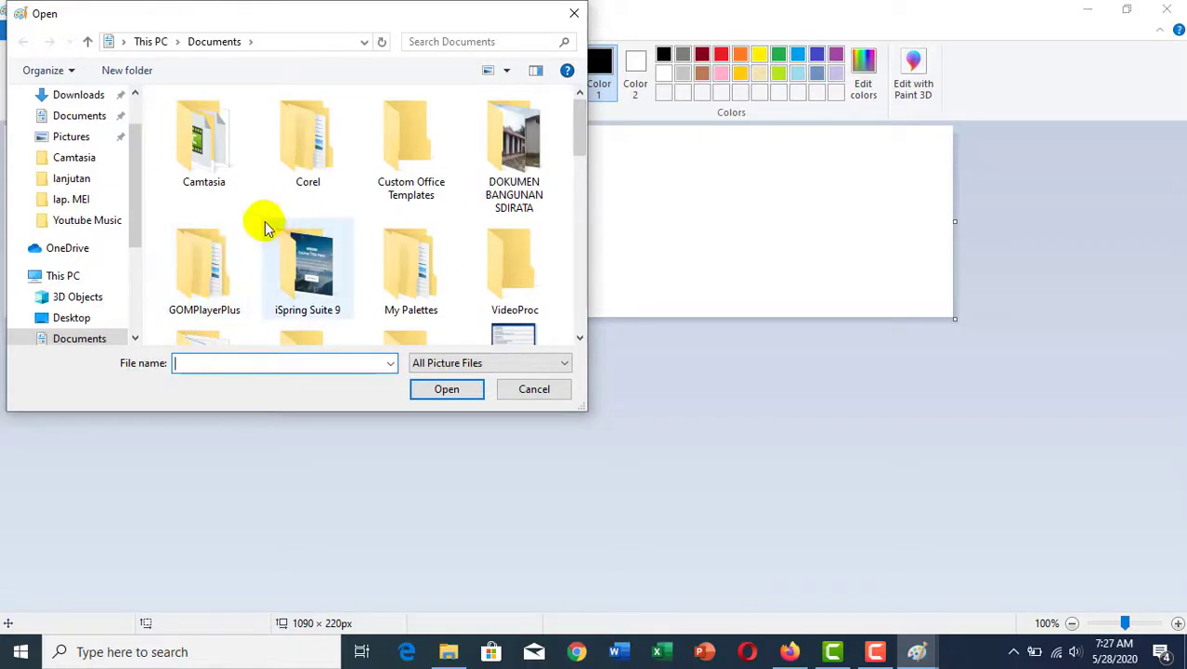
scroll(307, 253, "down", 1)
scroll(330, 253, "down", 1)
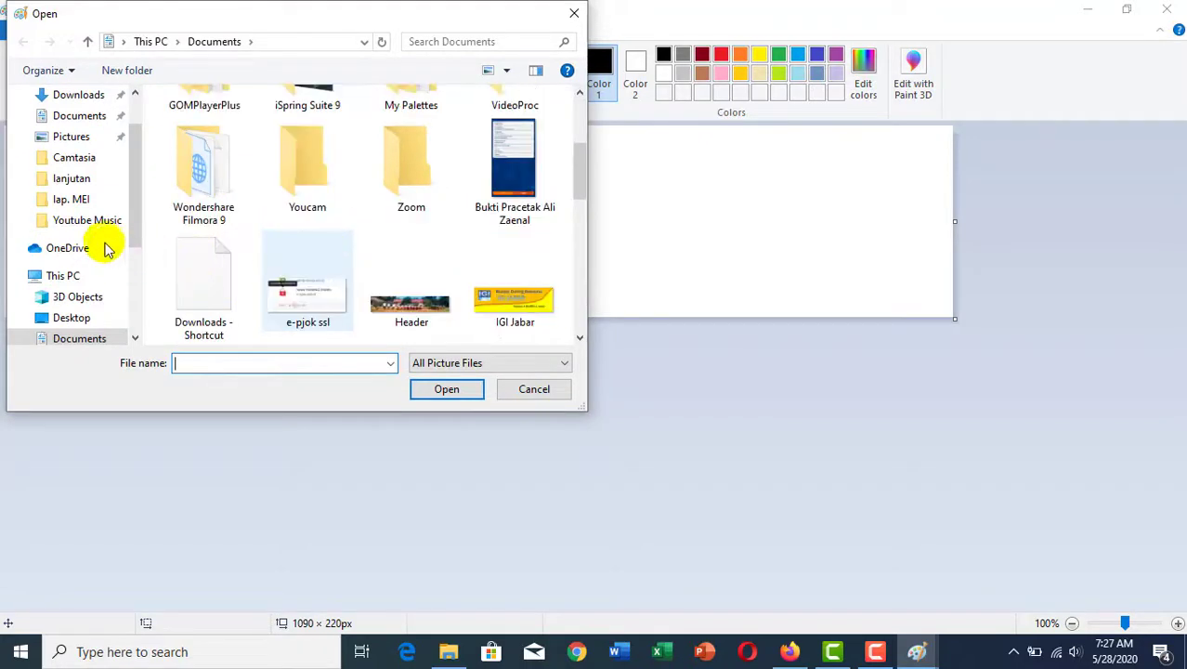
left_click(85, 144)
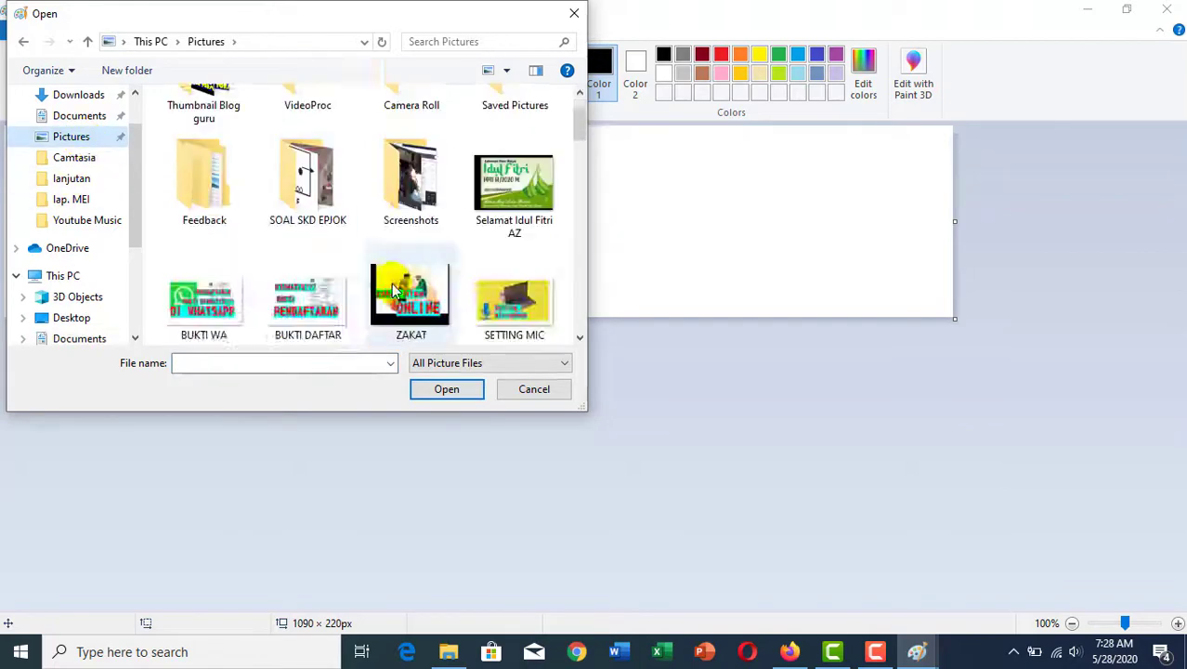
scroll(409, 269, "down", 5)
double_click(405, 272)
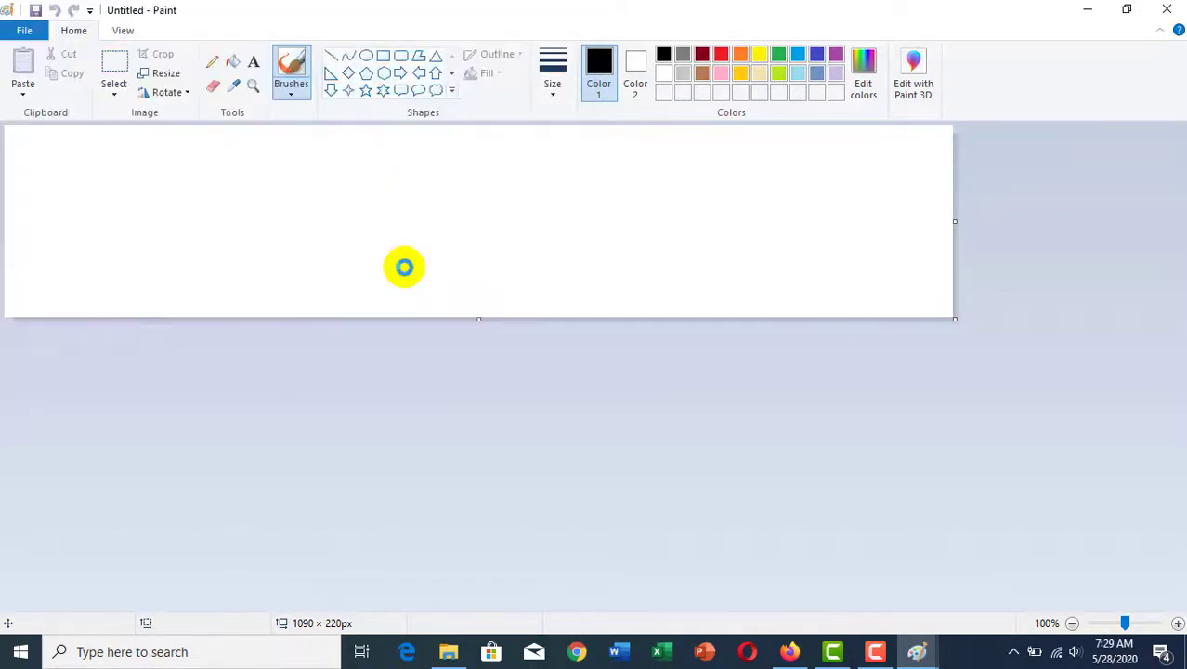
Step: Resize the logo image to 512 by 512 pixels with the aspect ratio lock turned off
scroll(342, 289, "down", 2)
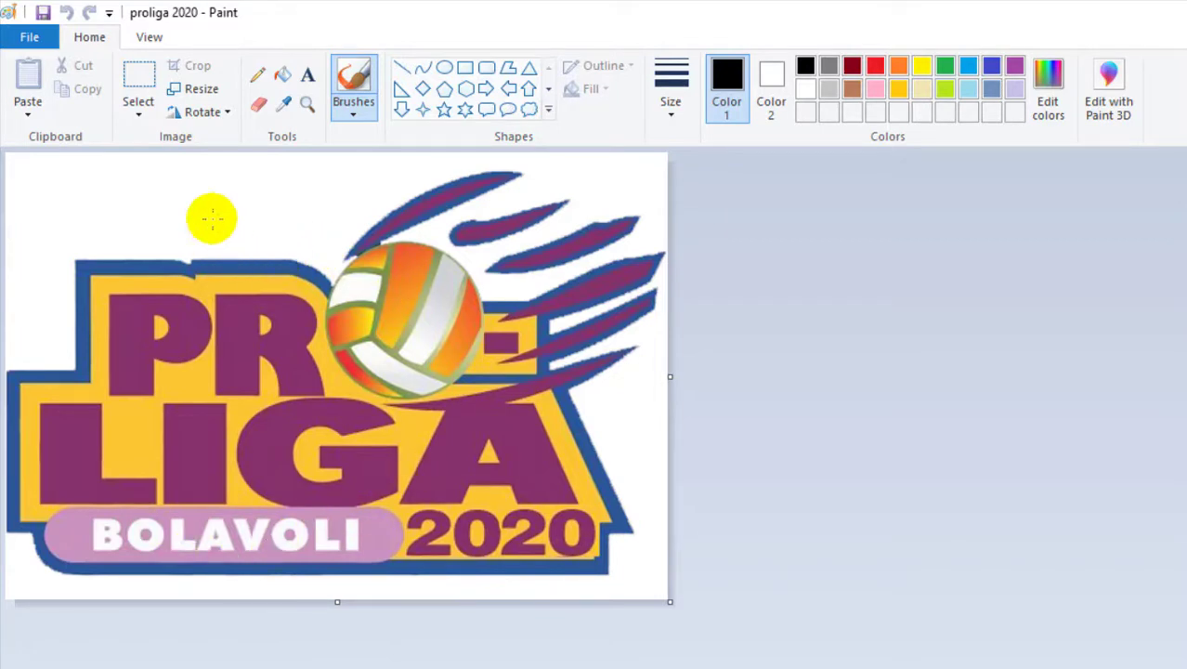
left_click(199, 89)
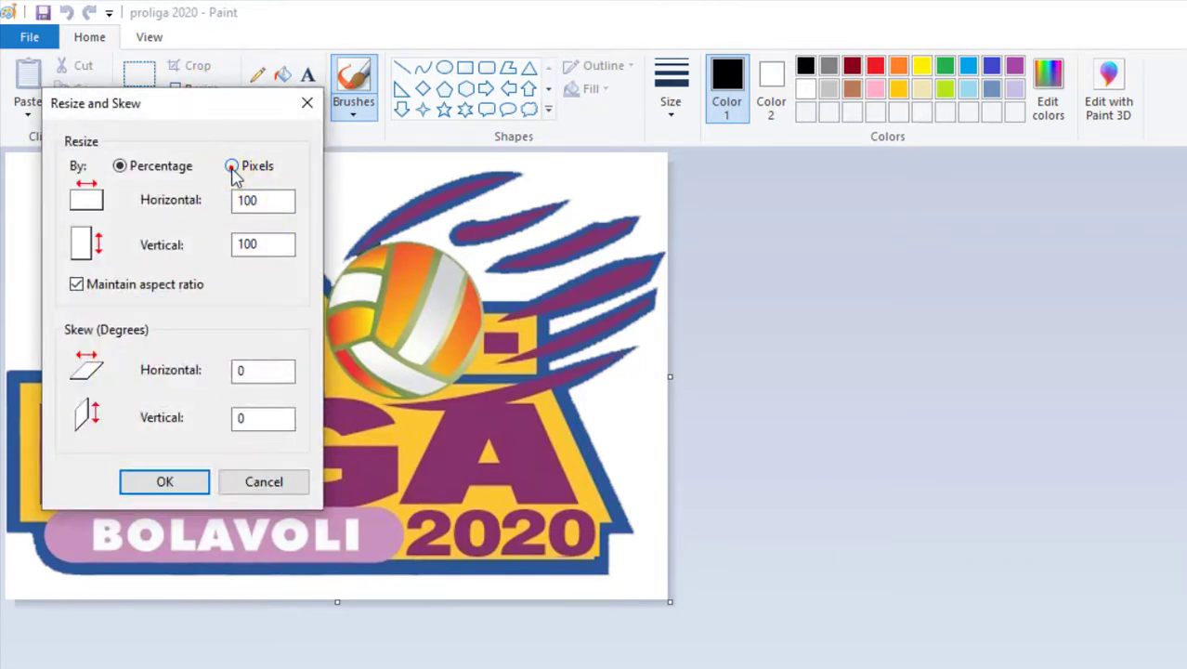
left_click(233, 173)
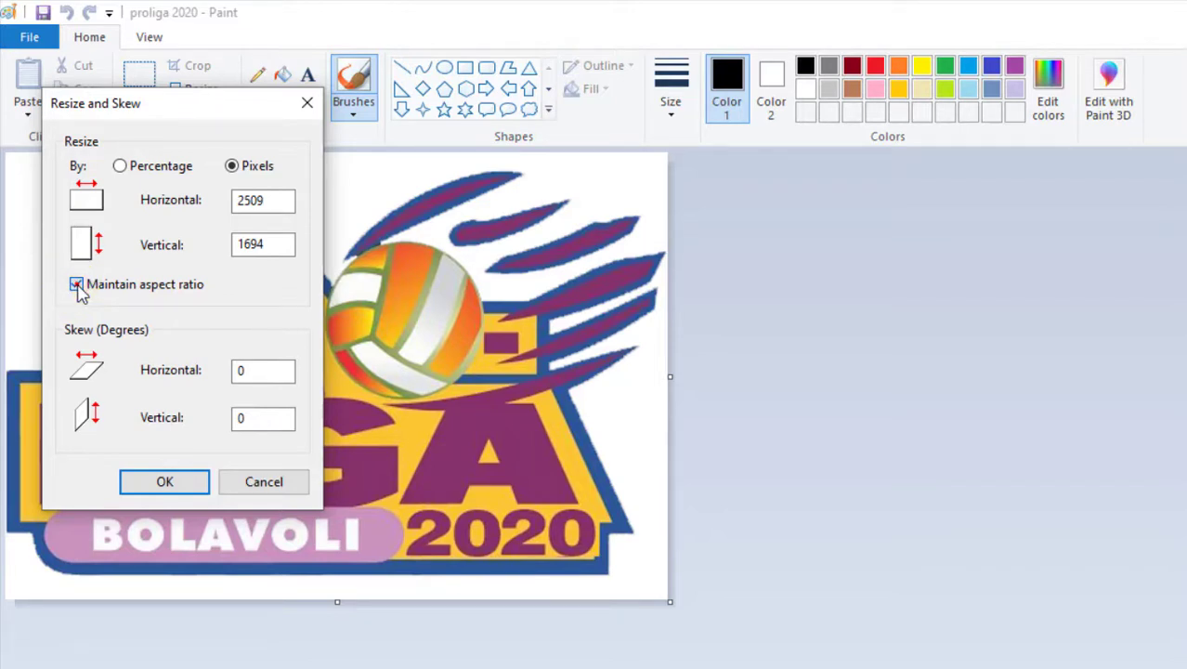
left_click(76, 285)
left_click_drag(281, 198, 240, 201)
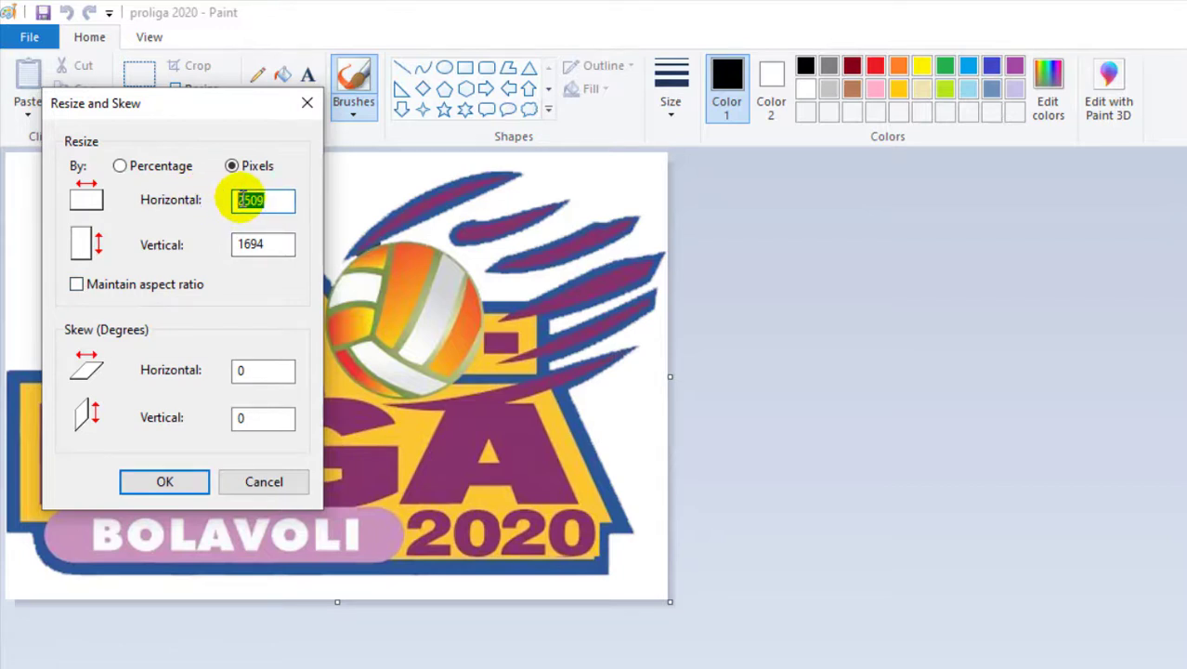
type("512")
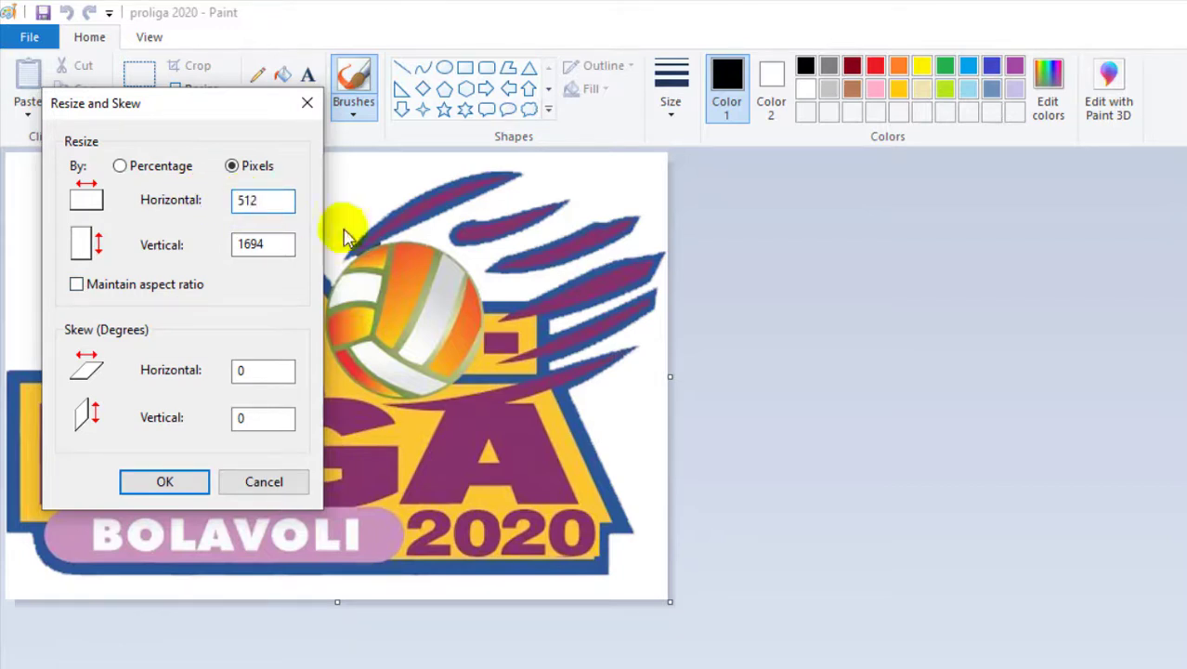
left_click_drag(284, 245, 236, 244)
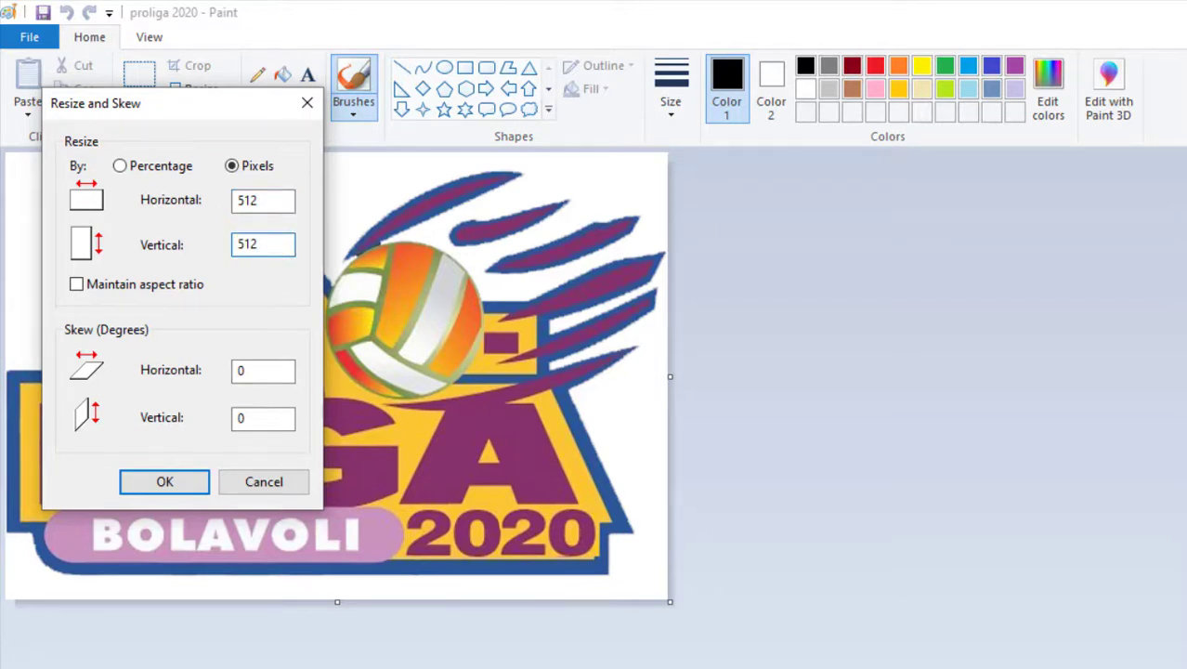
left_click(167, 482)
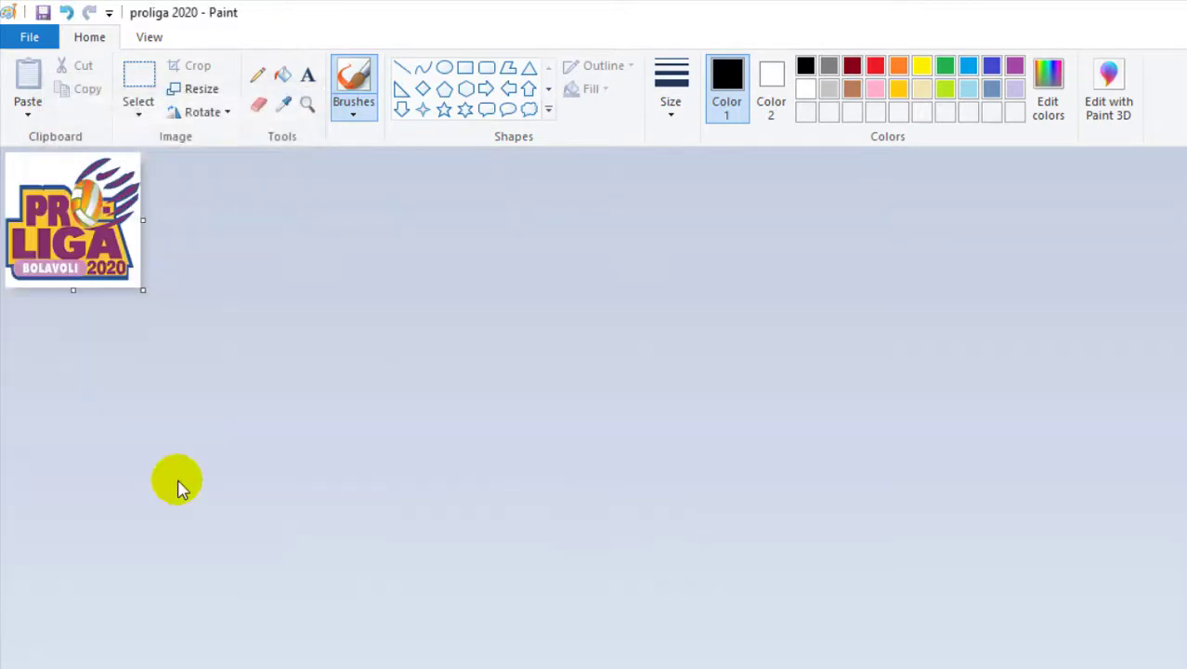
Step: Save the resized logo as a PNG picture named Faficon latihan in the Pictures folder
scroll(72, 197, "up", 3)
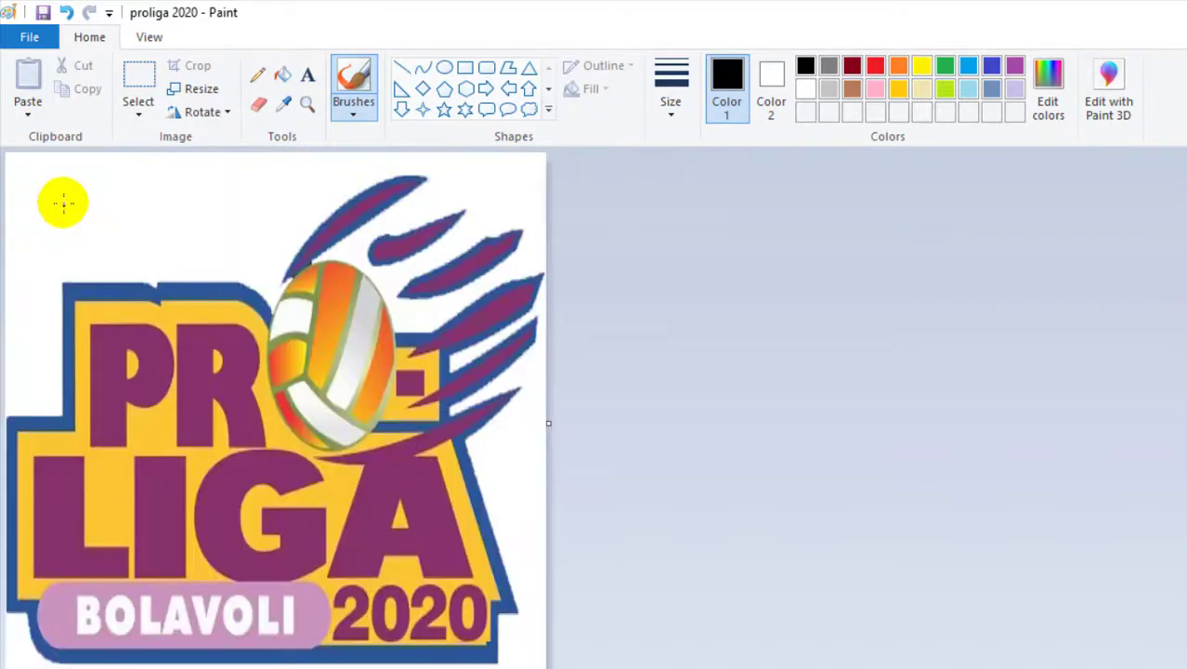
left_click(28, 39)
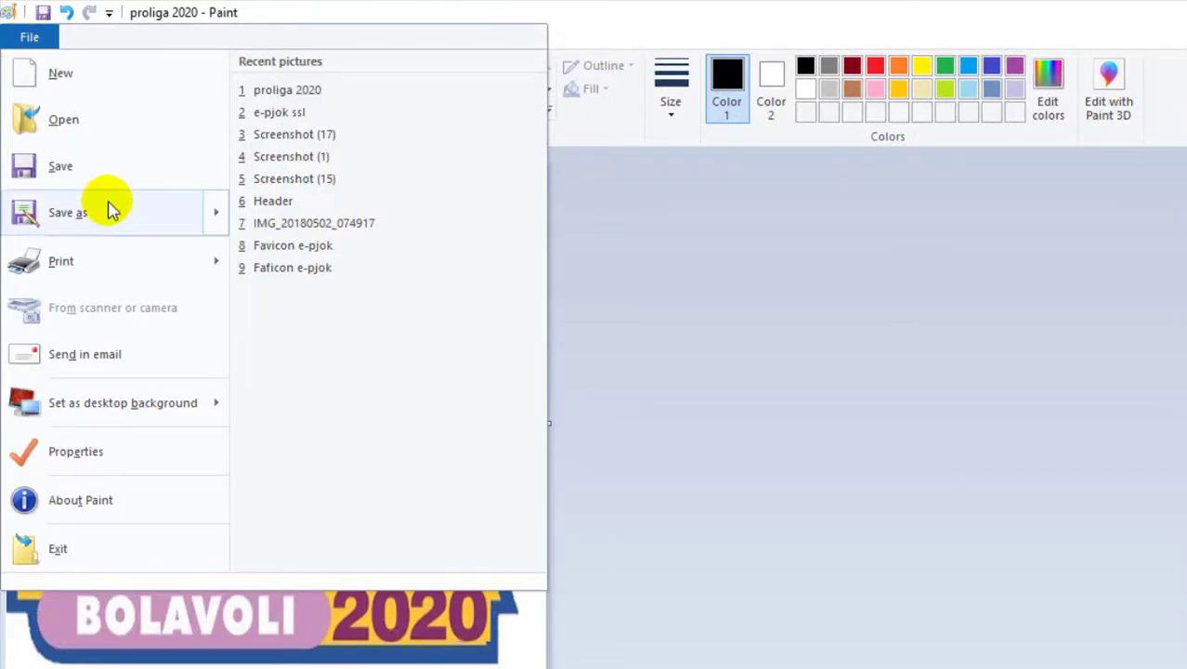
mouse_move(137, 212)
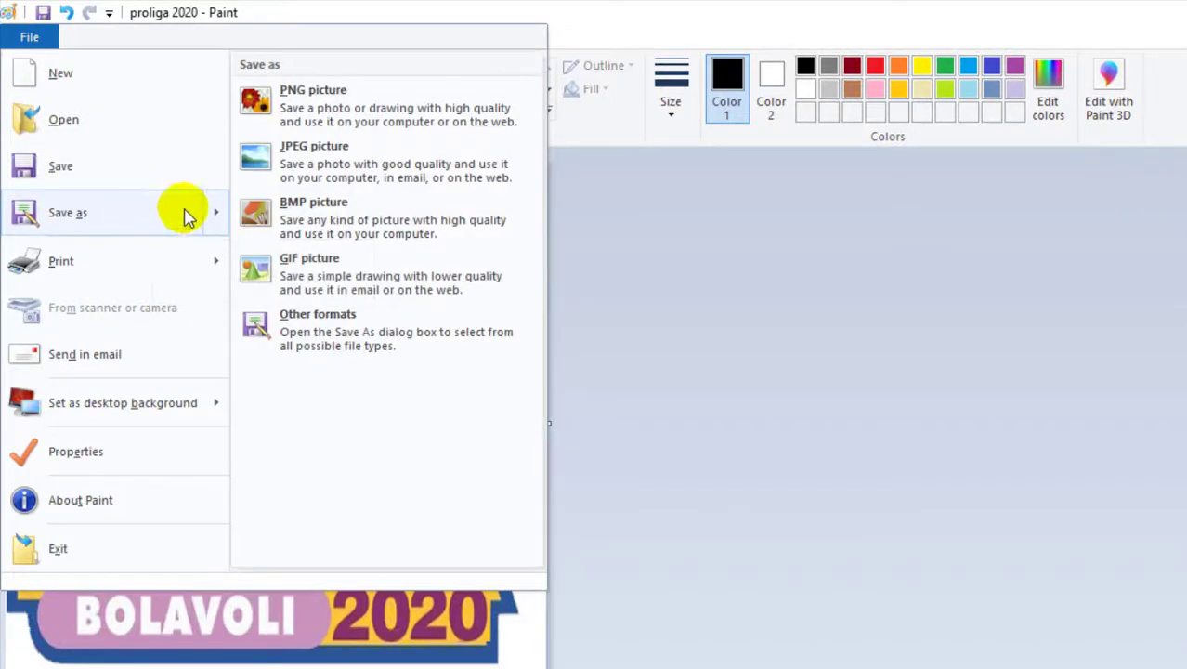
left_click(318, 111)
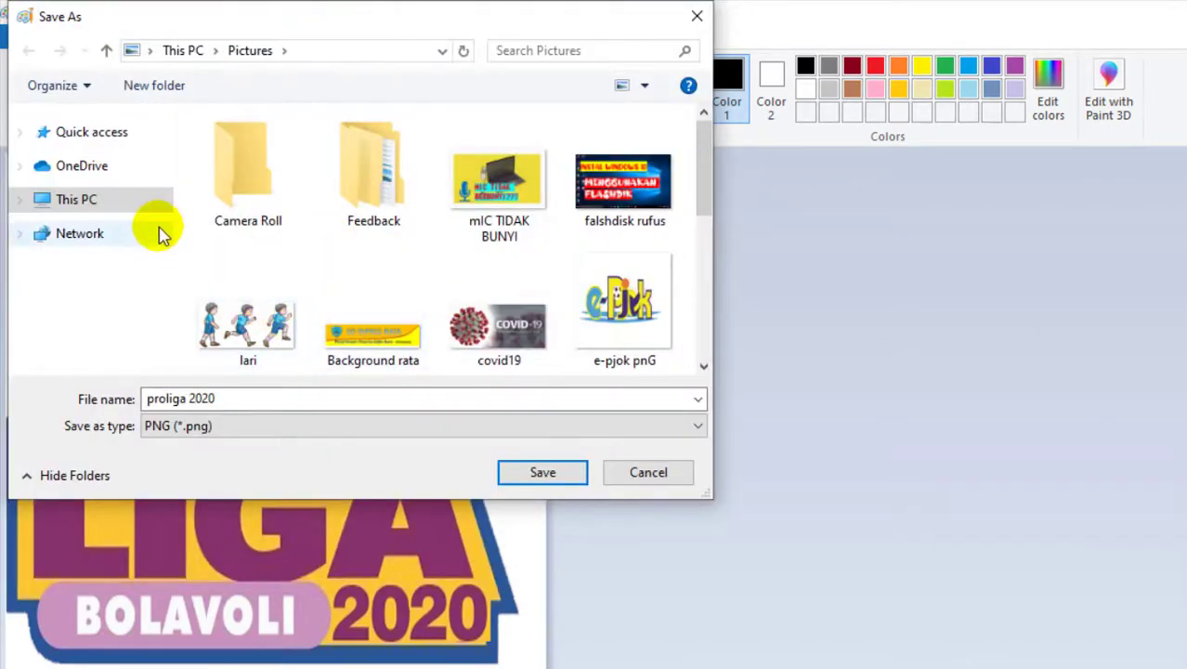
left_click(249, 399)
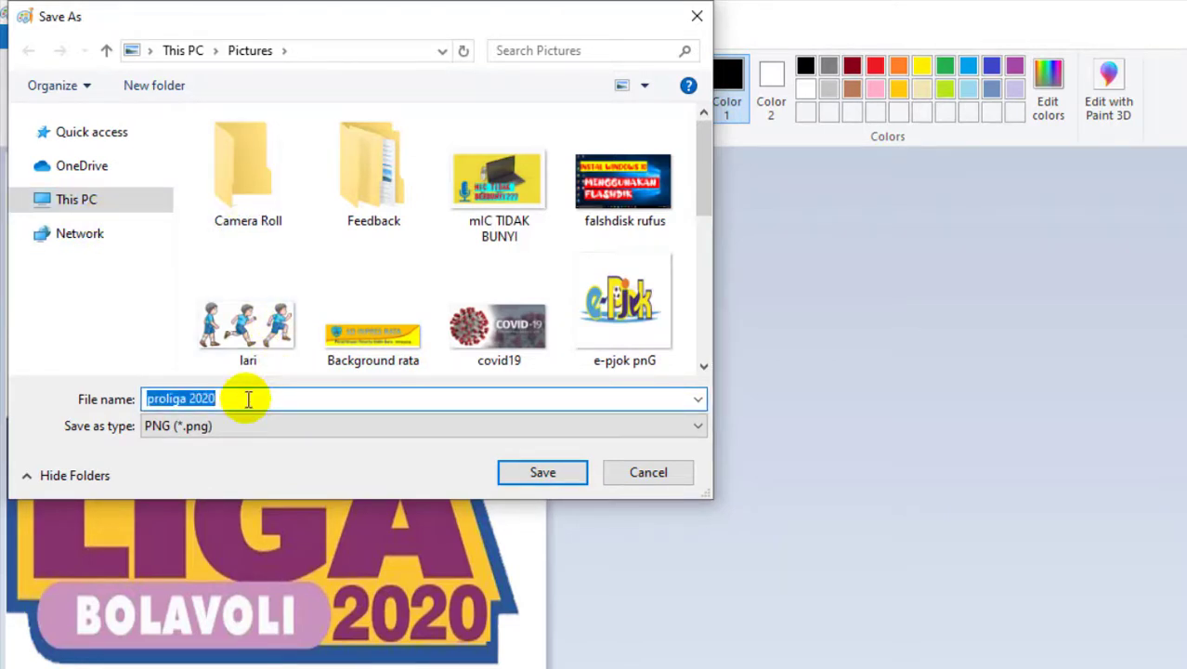
type("Fafi")
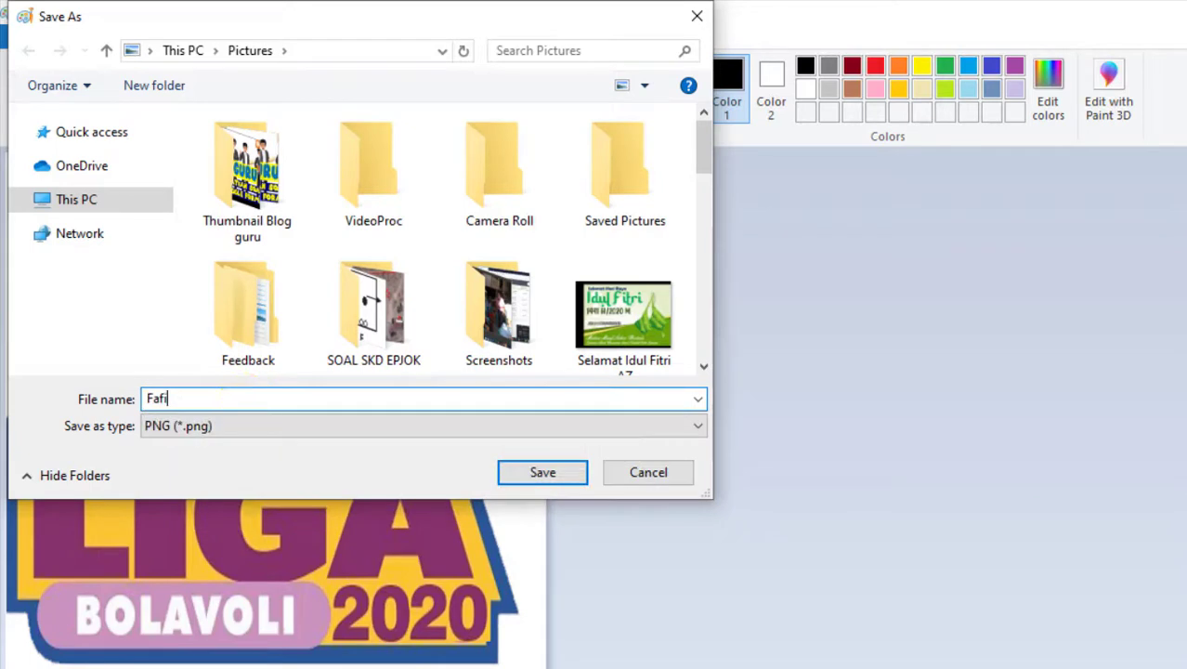
type("con latihan")
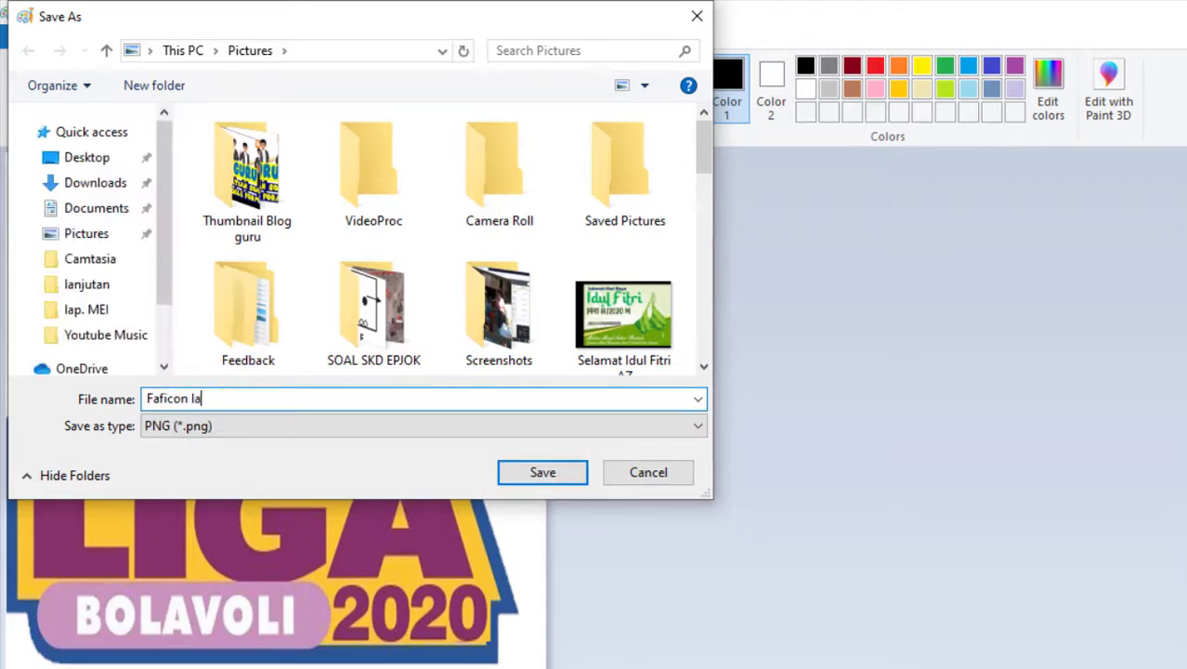
left_click(542, 474)
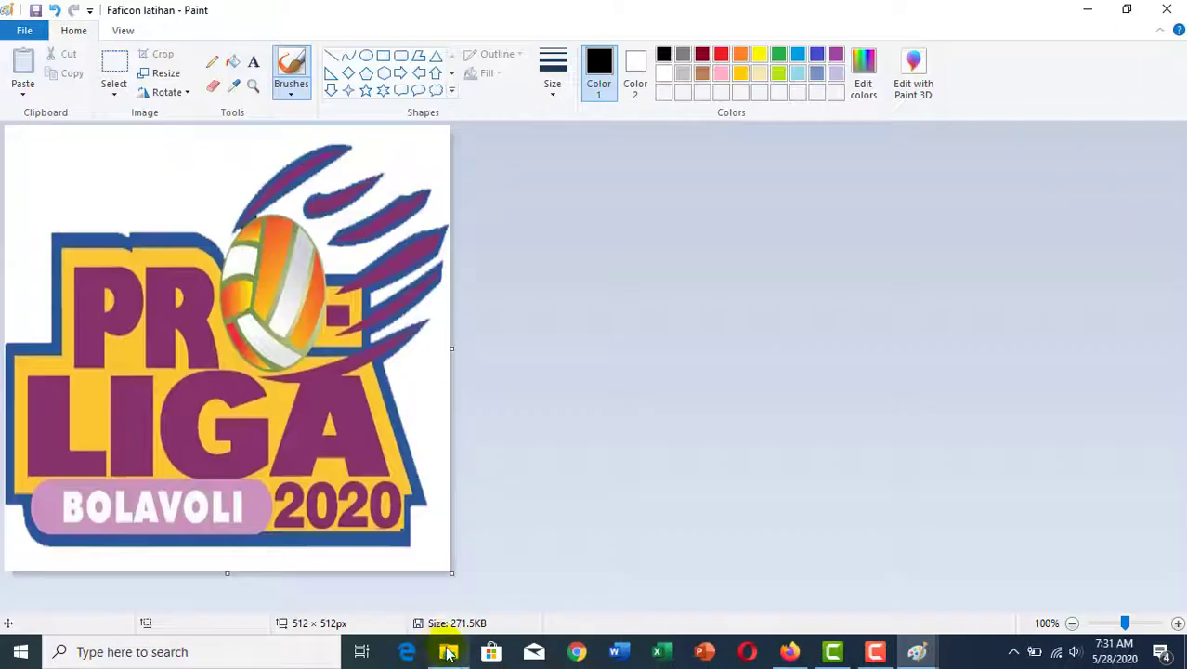
Step: Check the dimensions and file size of the Faficon latihan image in the Pictures folder
left_click(449, 653)
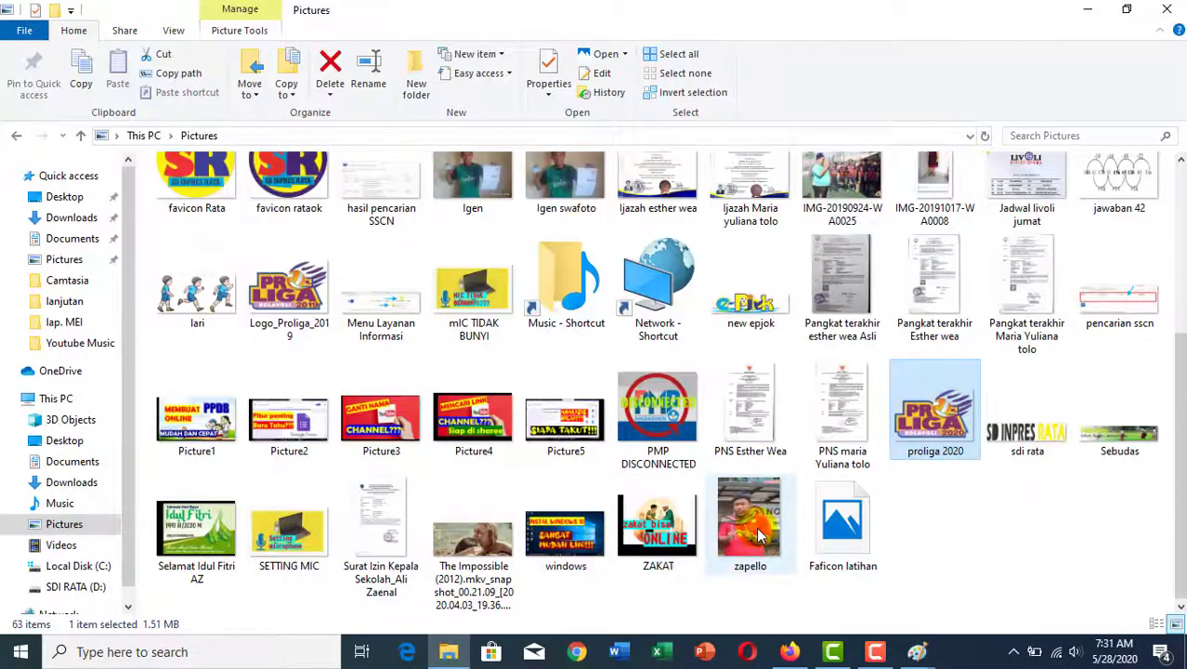
scroll(518, 463, "up", 3)
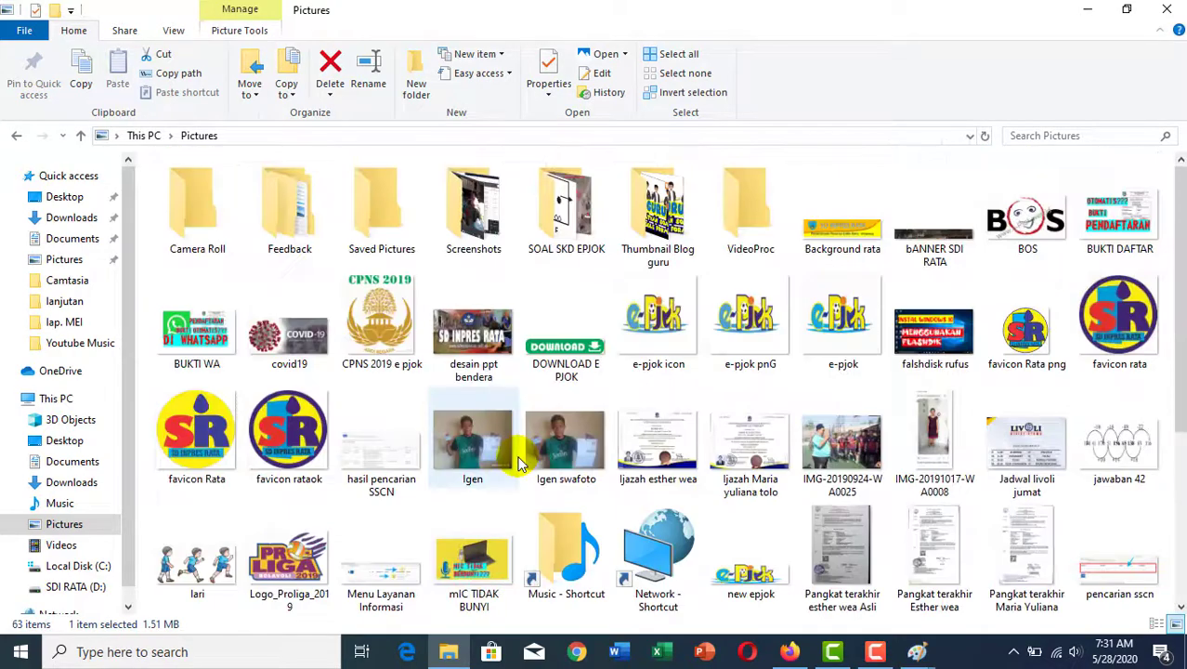
scroll(518, 462, "down", 3)
scroll(529, 427, "up", 3)
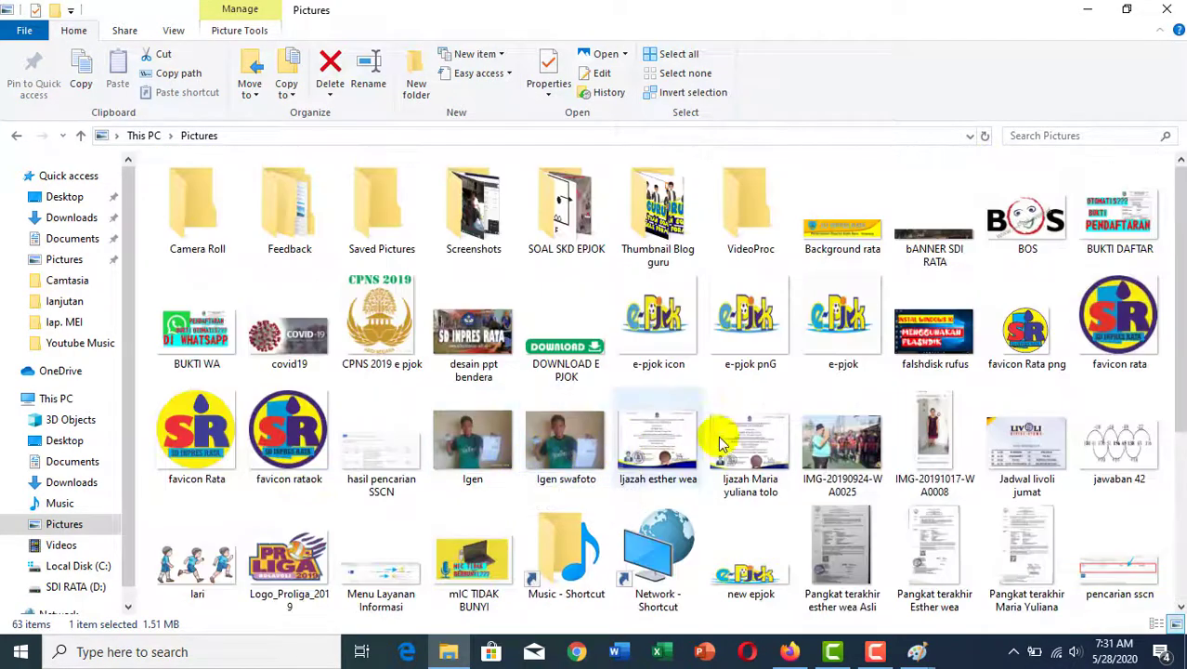
scroll(831, 321, "down", 3)
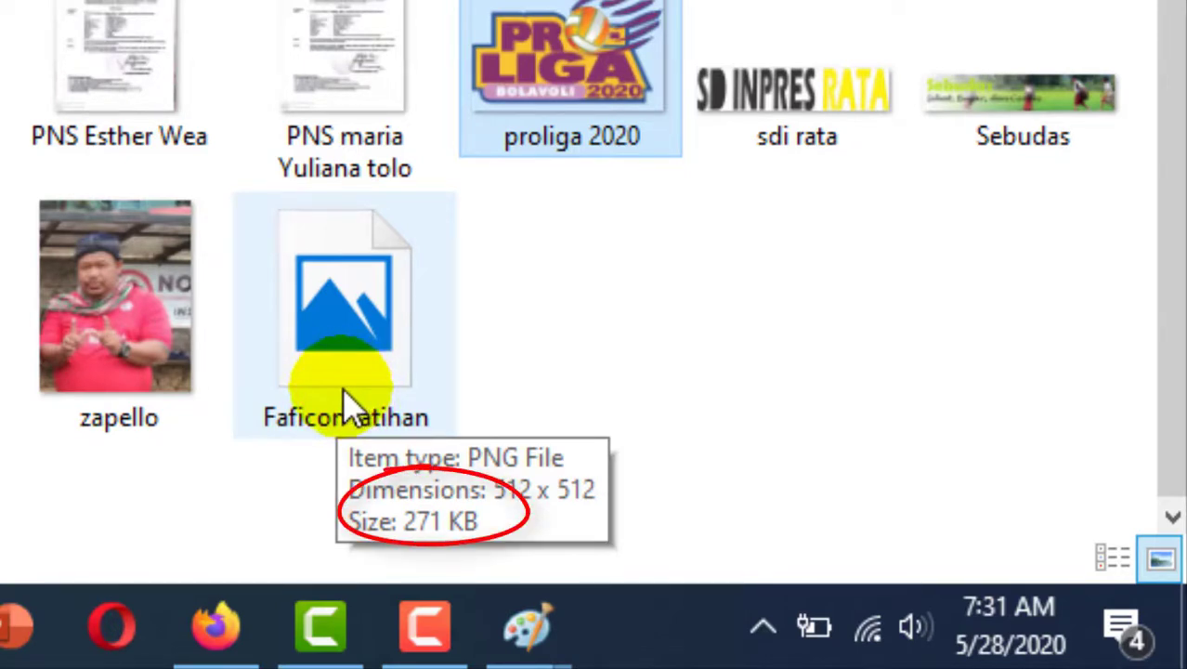
Step: Resize the Faficon latihan image in Paint to 150 by 150 pixels with the aspect ratio lock turned off, and save it
mouse_move(532, 641)
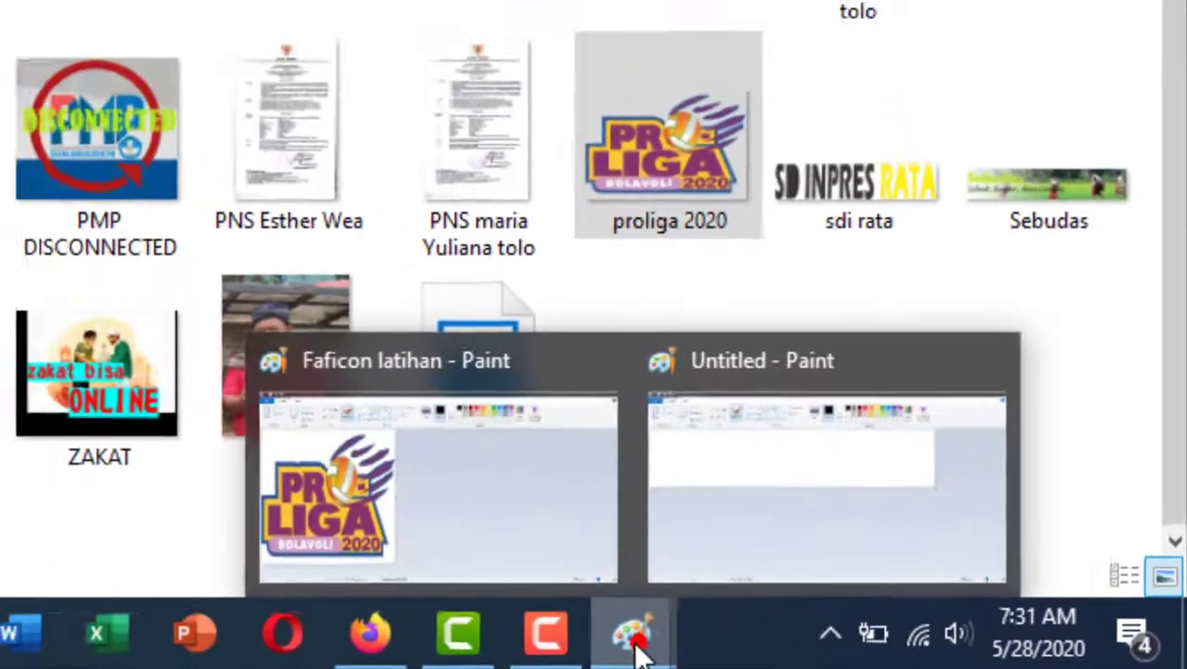
left_click(337, 481)
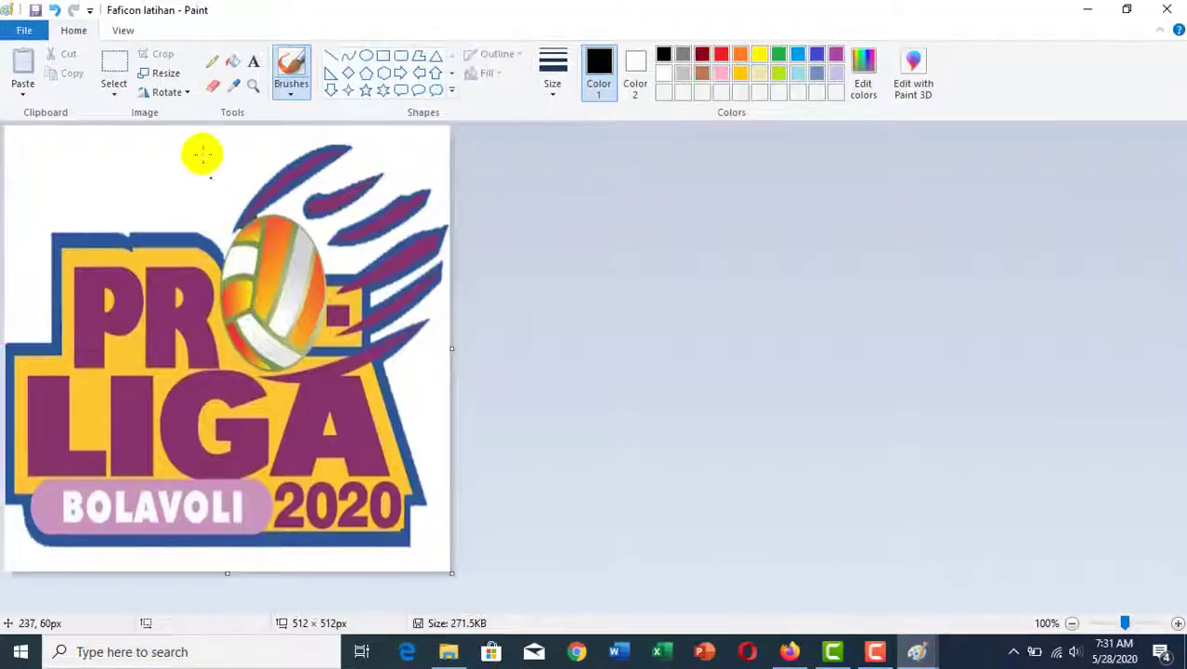
left_click(160, 73)
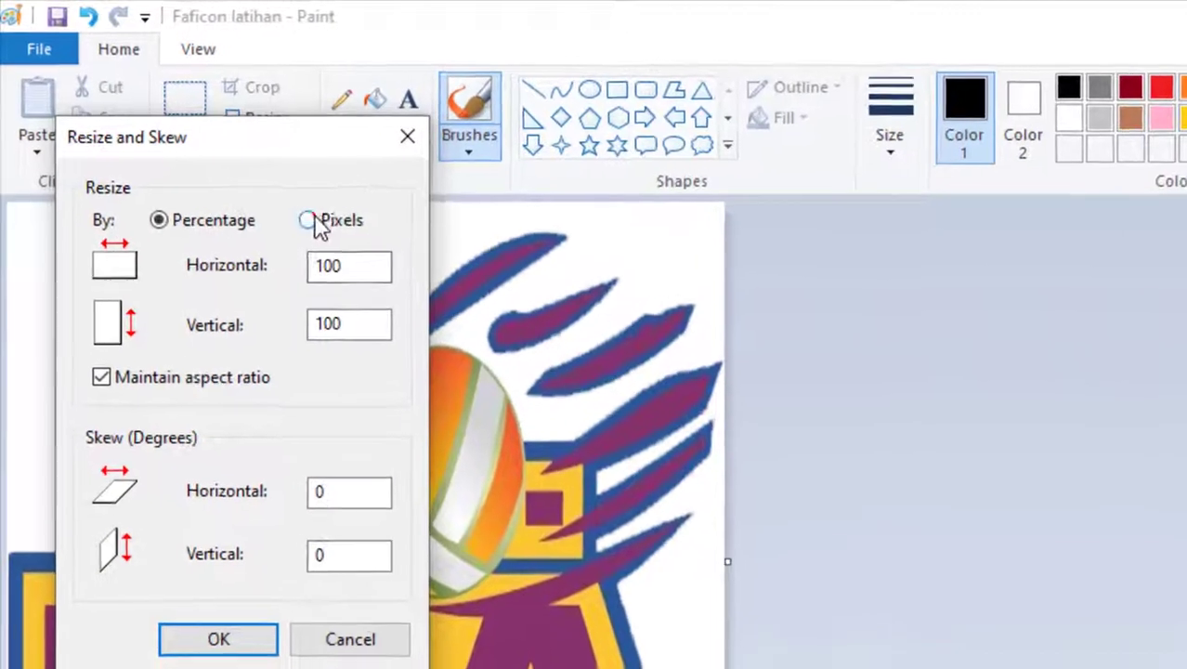
left_click(225, 161)
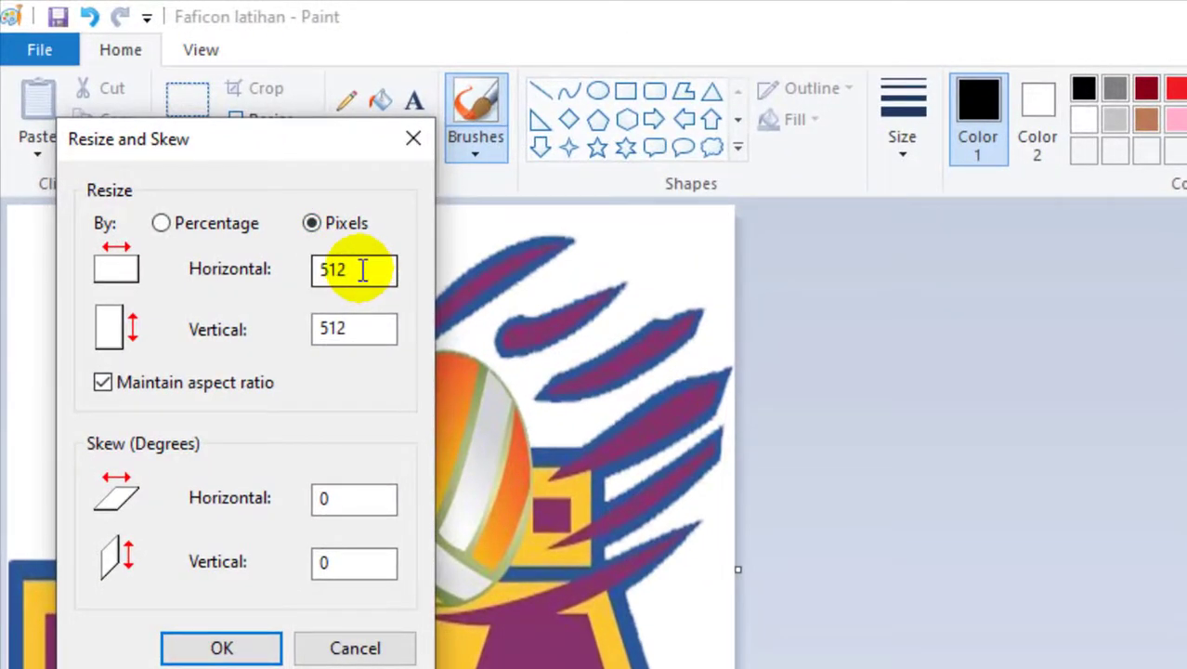
left_click_drag(370, 268, 286, 269)
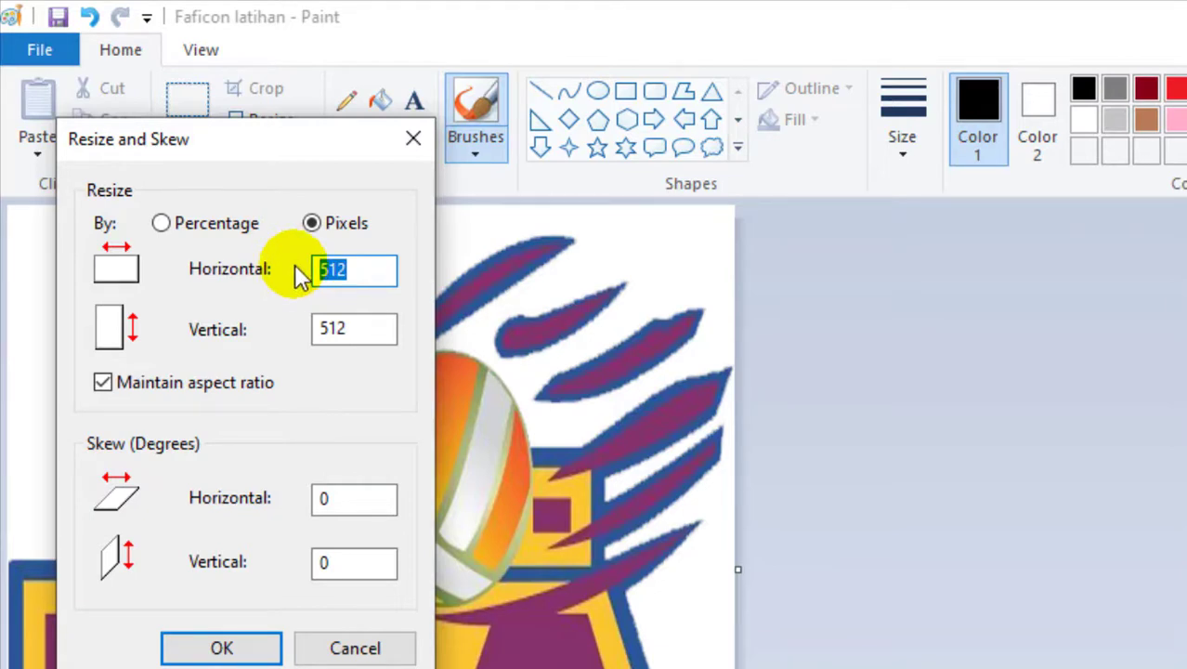
type("150")
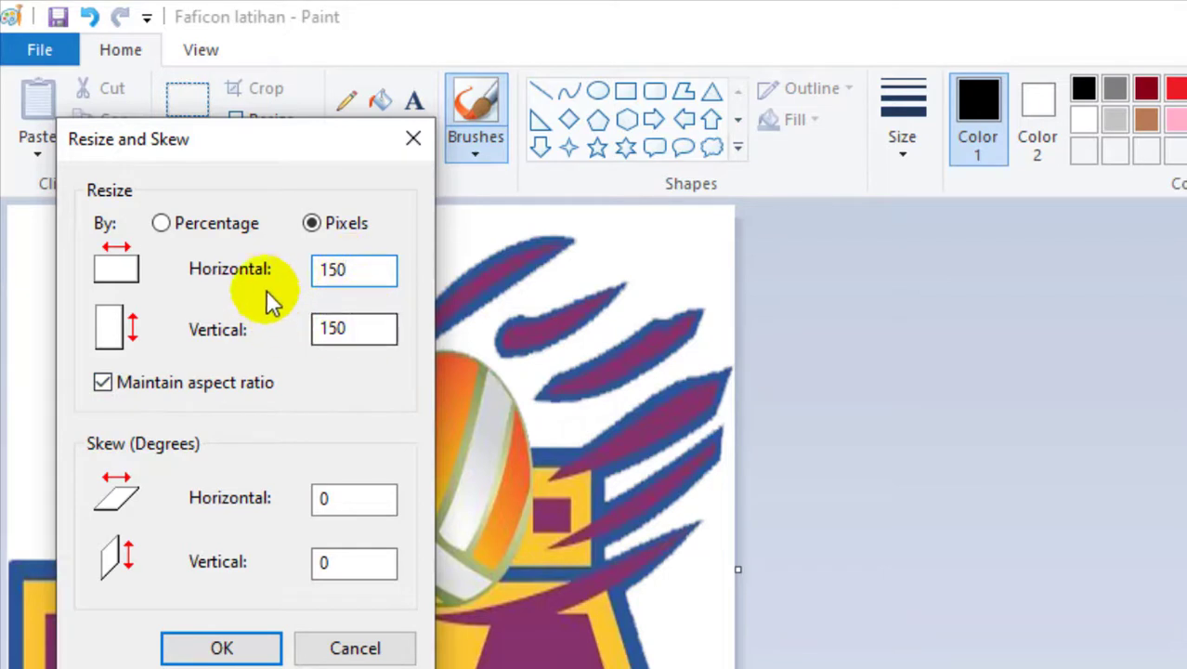
left_click(102, 390)
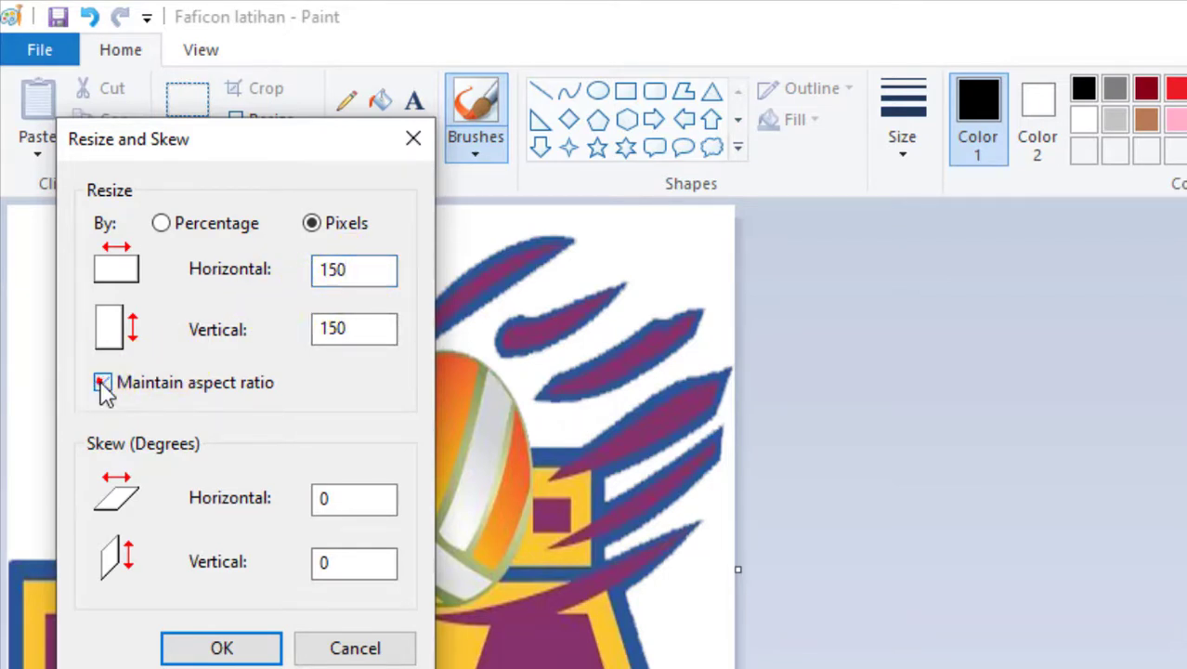
left_click(370, 321)
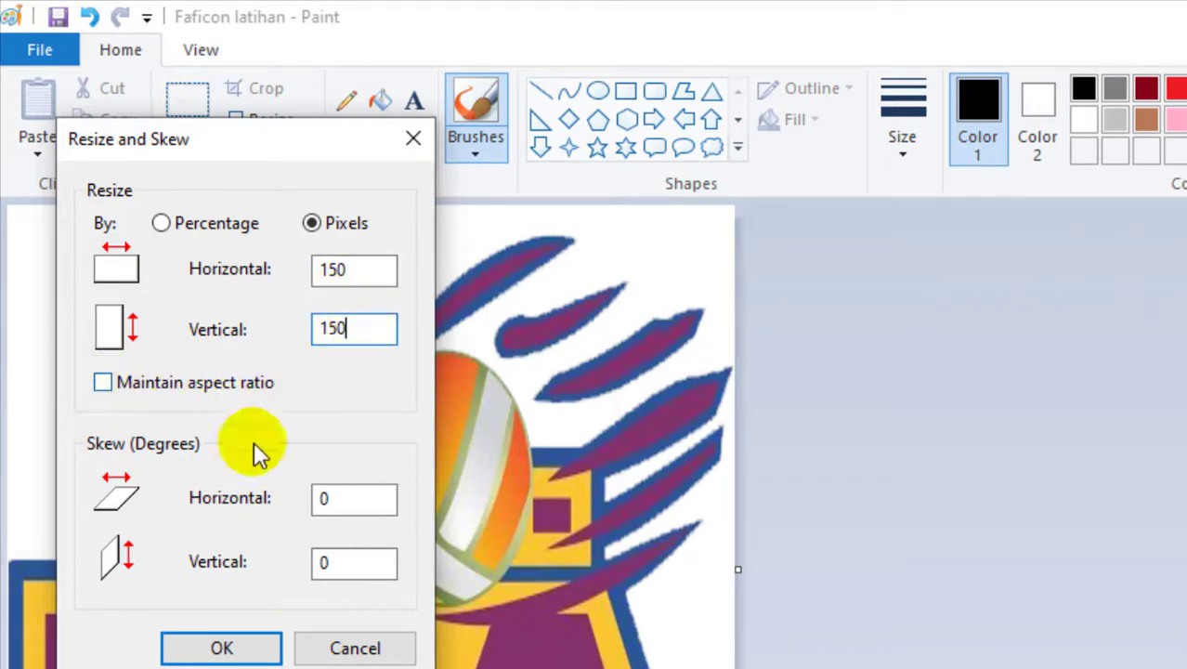
left_click(221, 645)
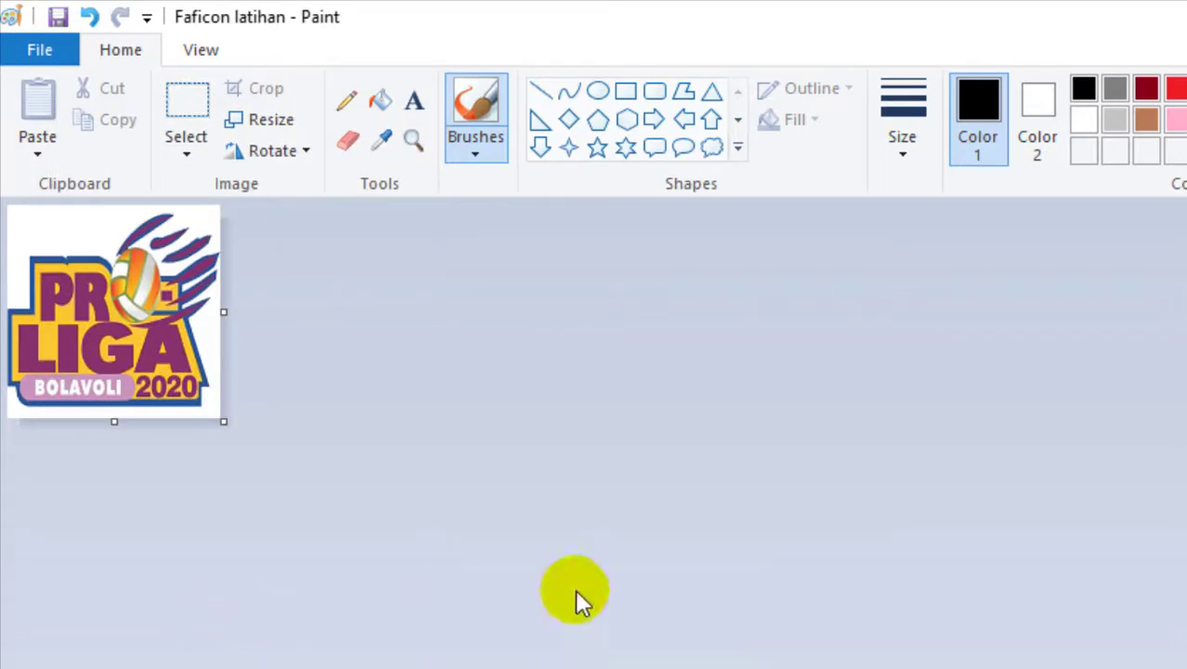
left_click(57, 17)
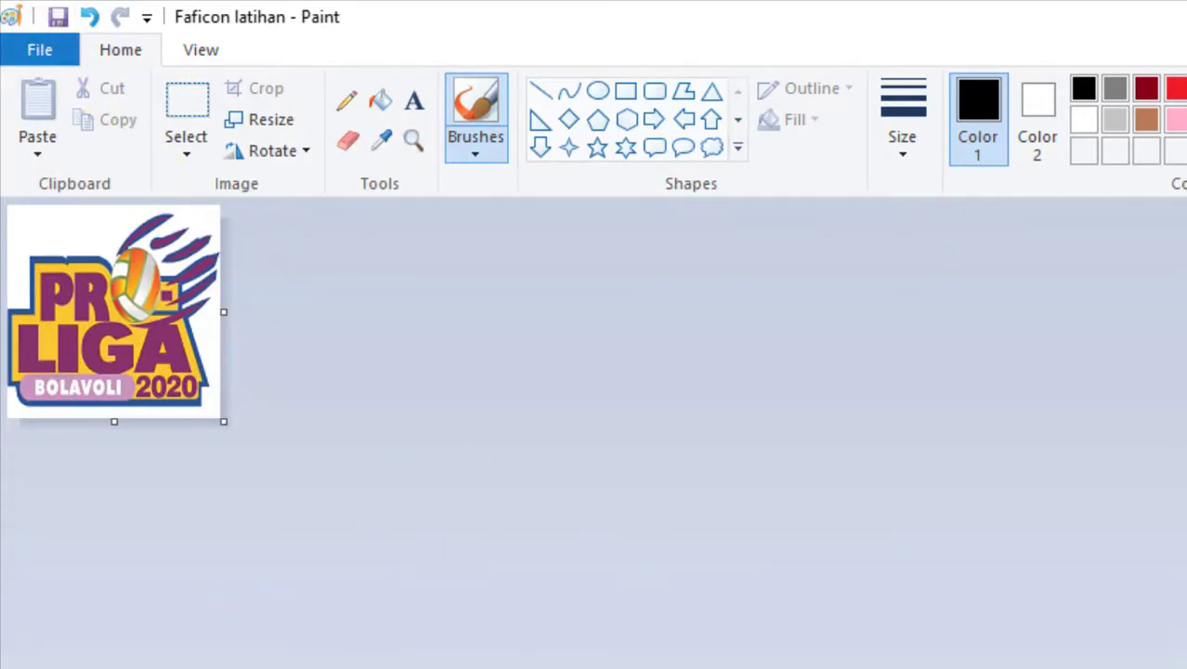
Step: Refresh the Pictures folder in File Explorer and locate the Faficon latihan image to check its updated details
mouse_move(447, 657)
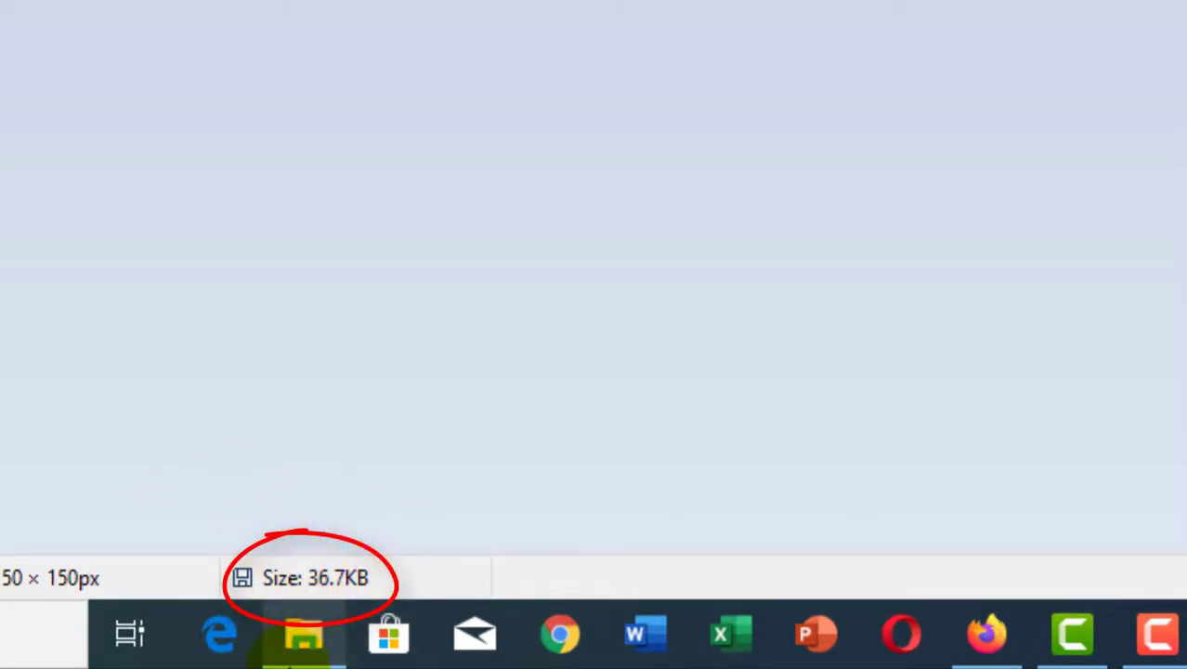
left_click(303, 641)
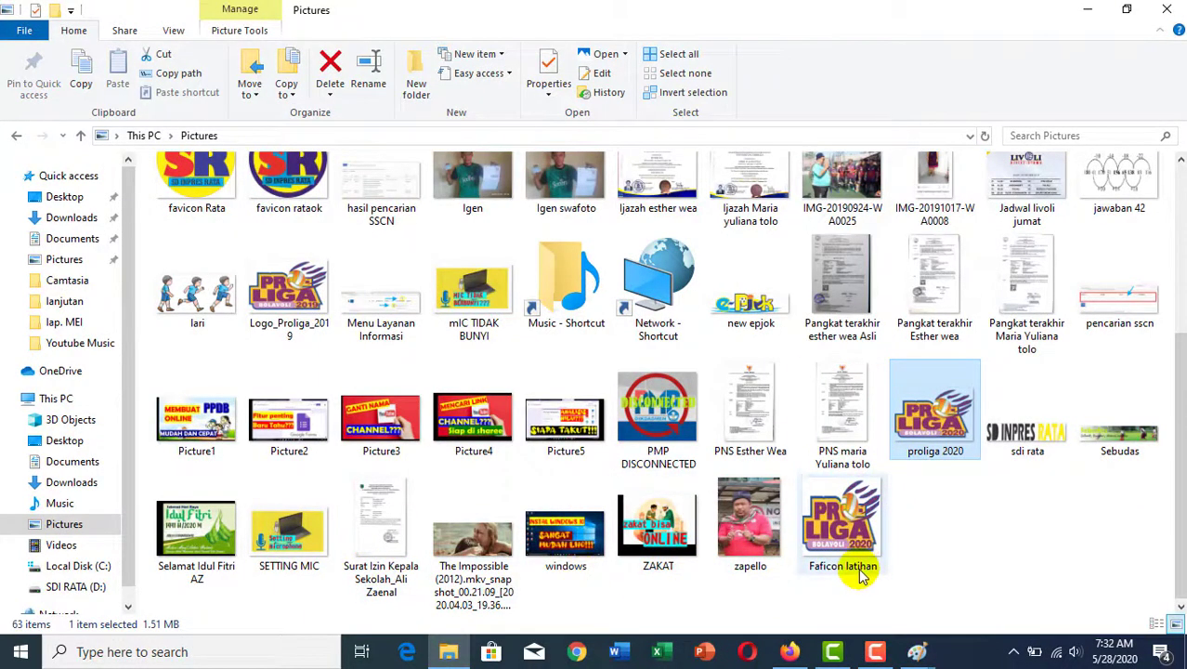
mouse_move(860, 575)
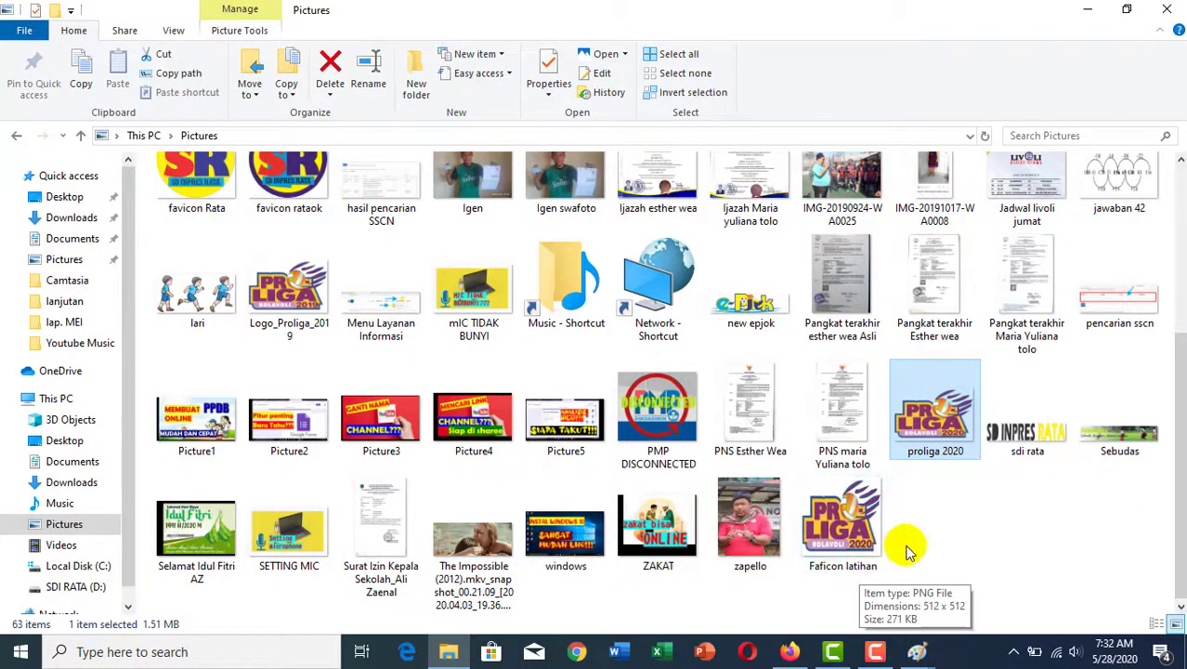
left_click(896, 546)
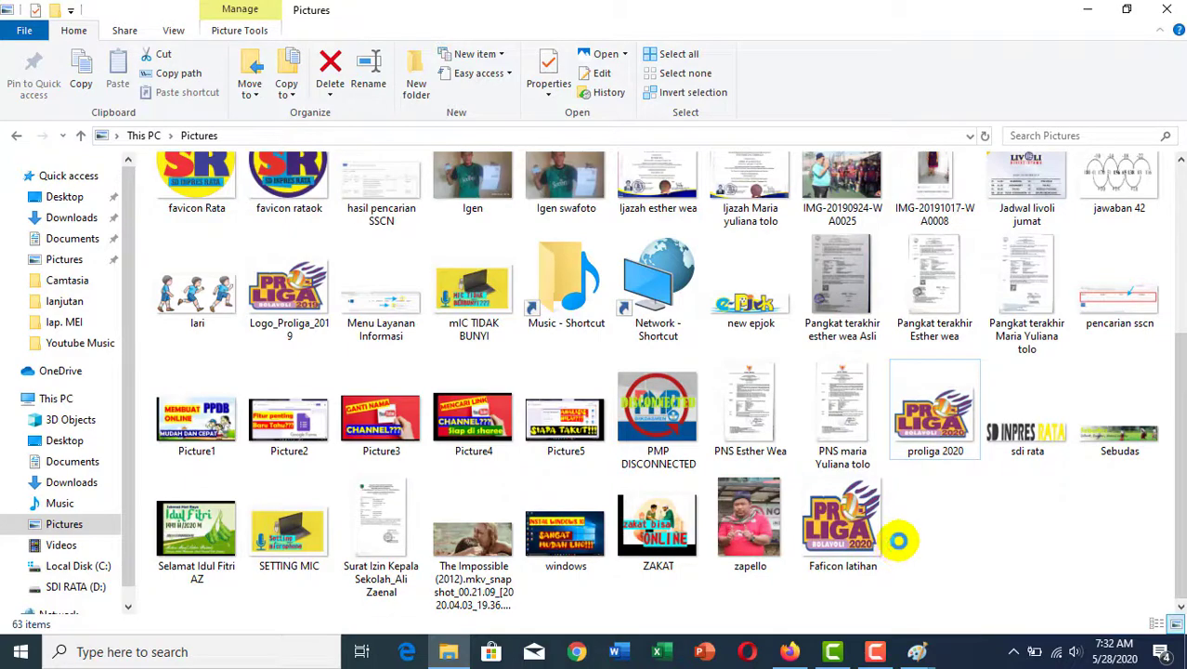
right_click(898, 542)
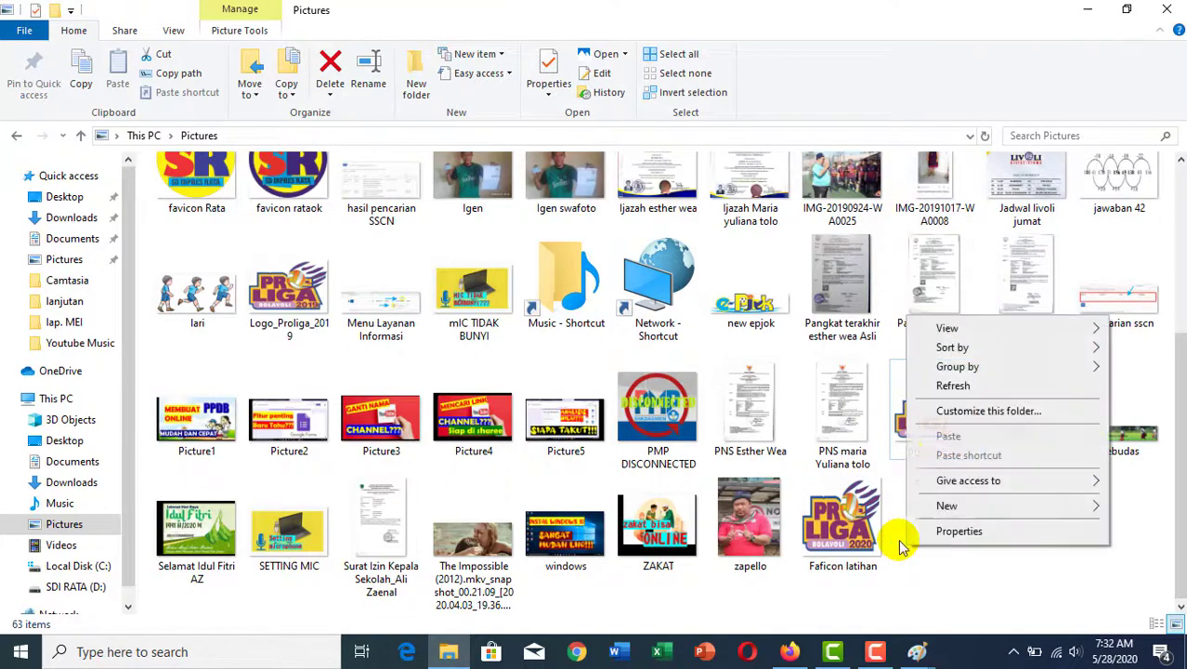
left_click(936, 386)
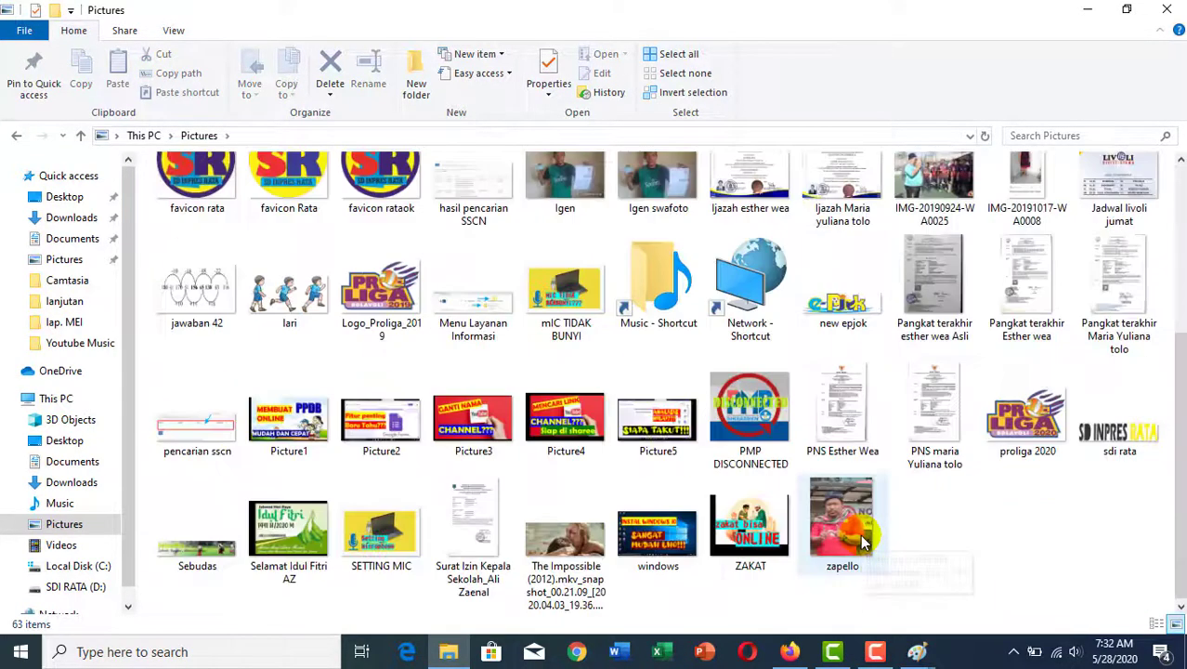
mouse_move(851, 553)
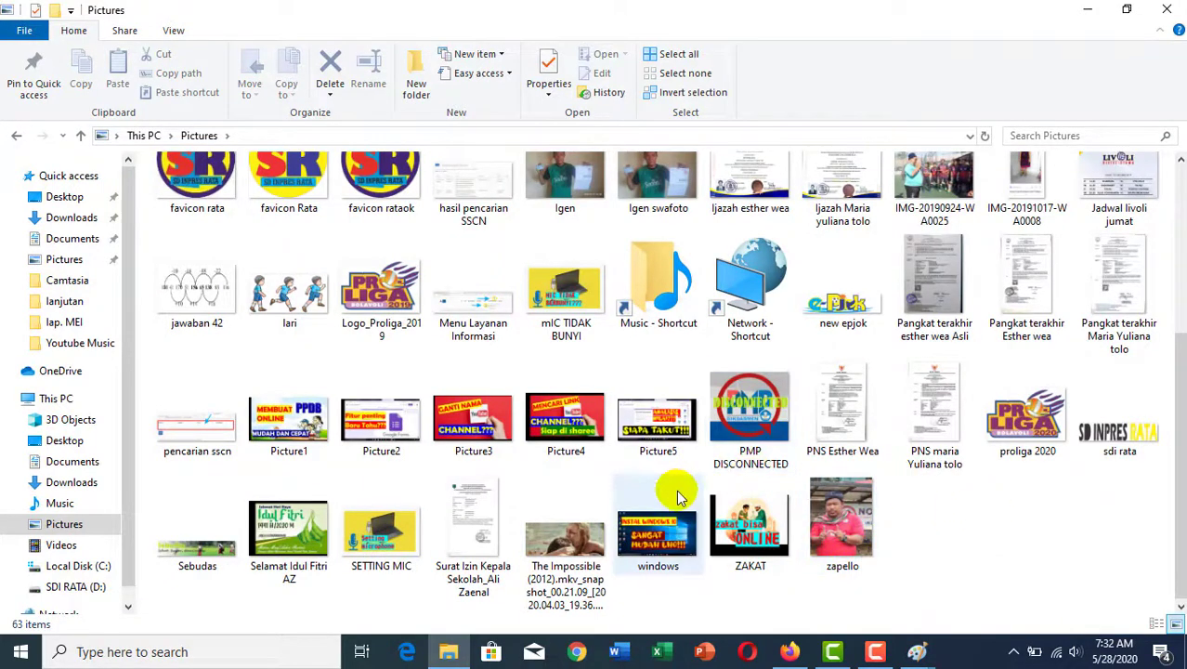
scroll(750, 400, "up", 3)
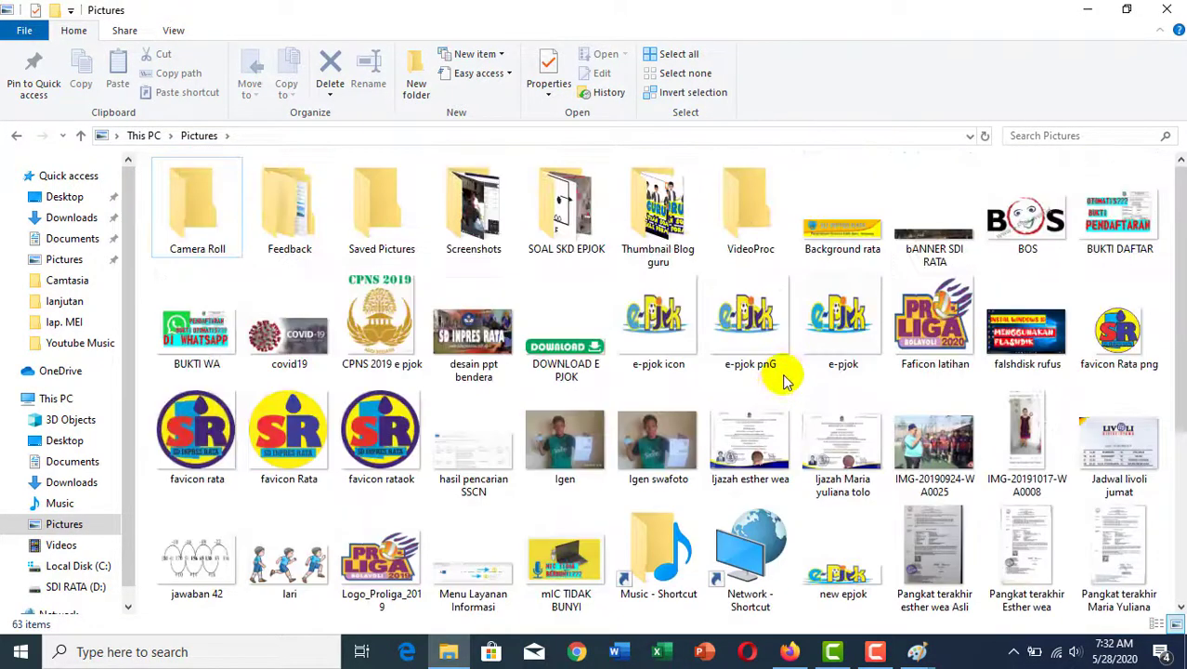
scroll(869, 286, "down", 1)
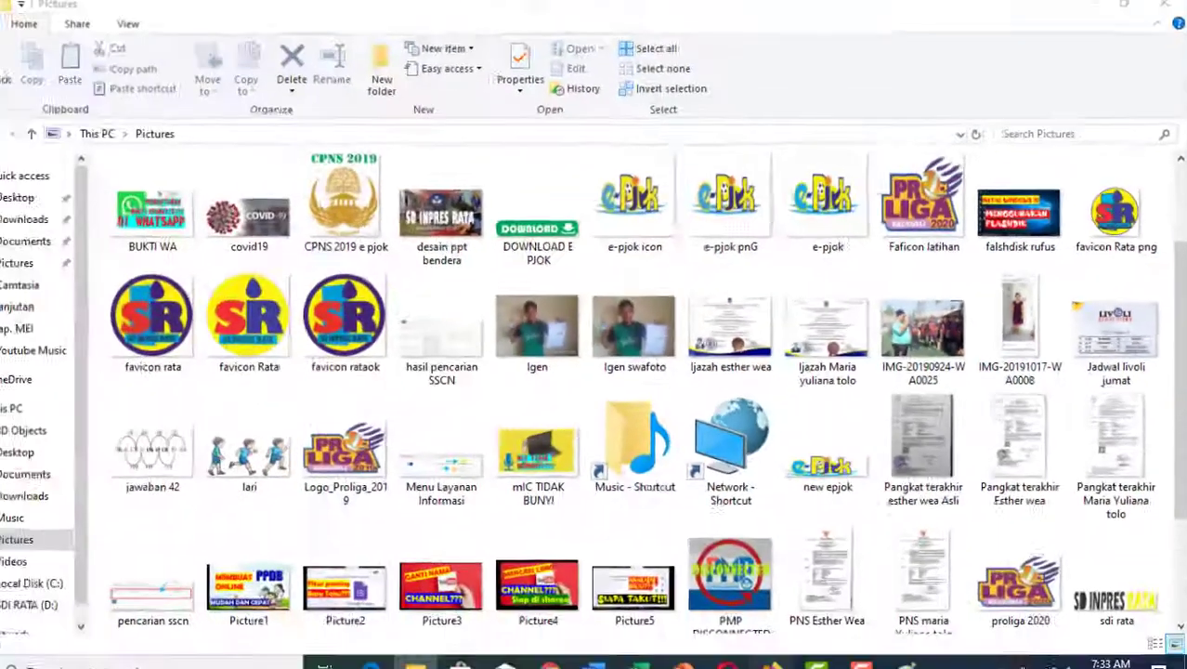
Step: Switch to Firefox, choose Faficon latihan from the Pictures folder as the blog's custom favicon, and save it
left_click(789, 652)
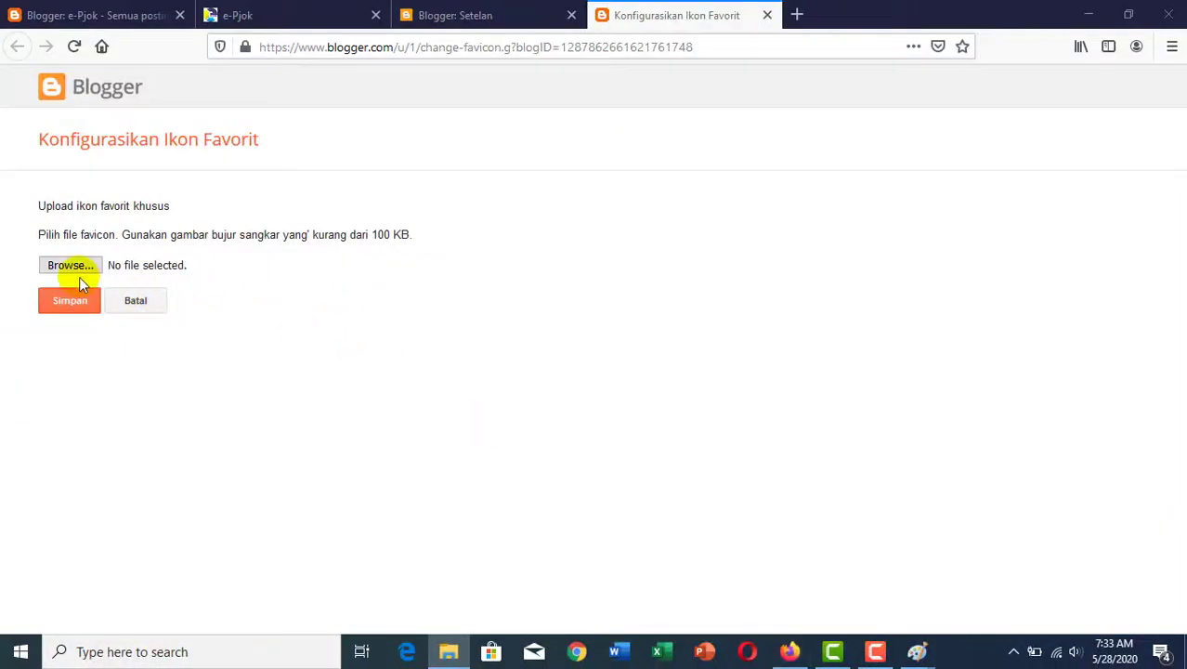
left_click(72, 265)
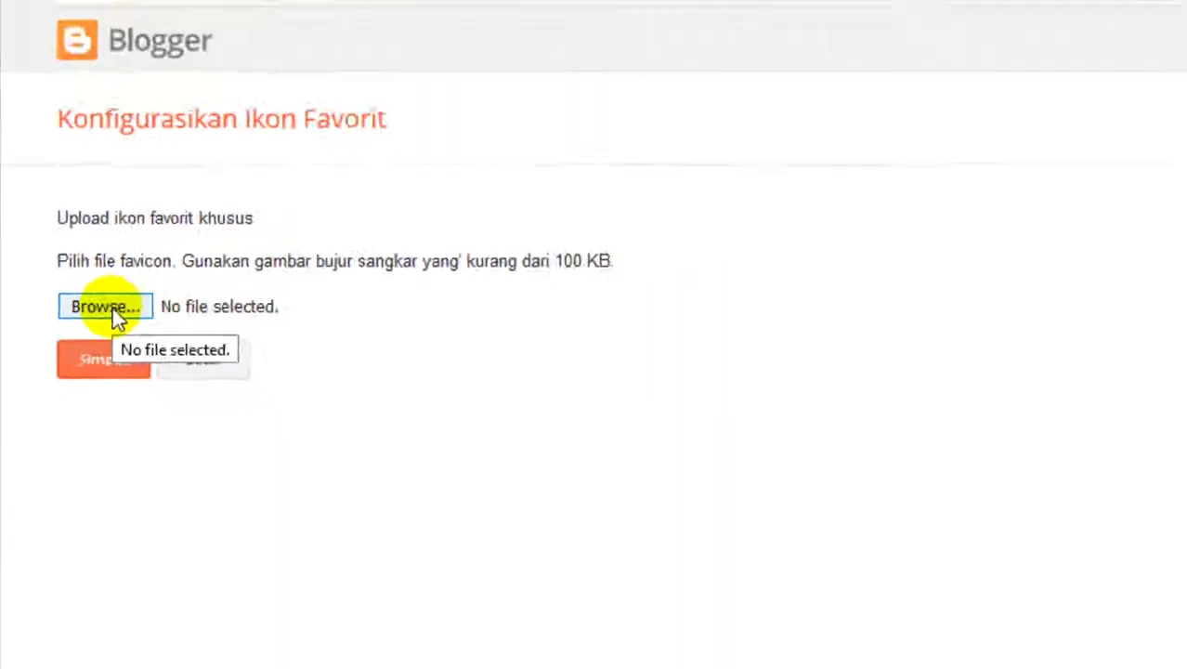
left_click(74, 264)
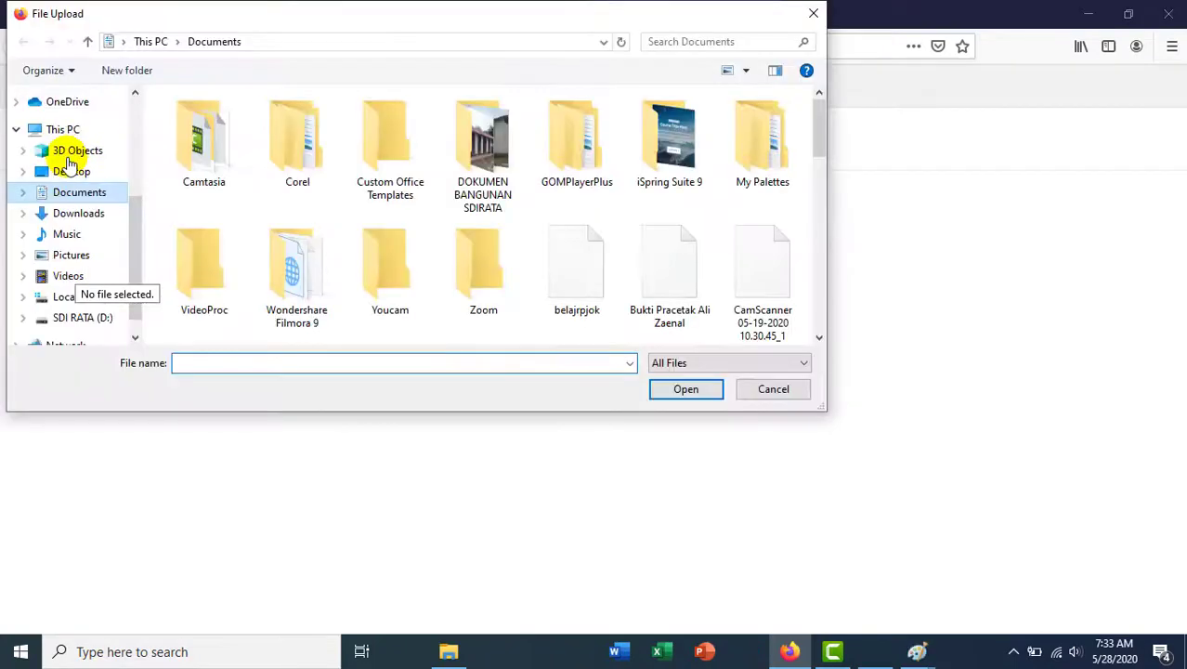
left_click(69, 263)
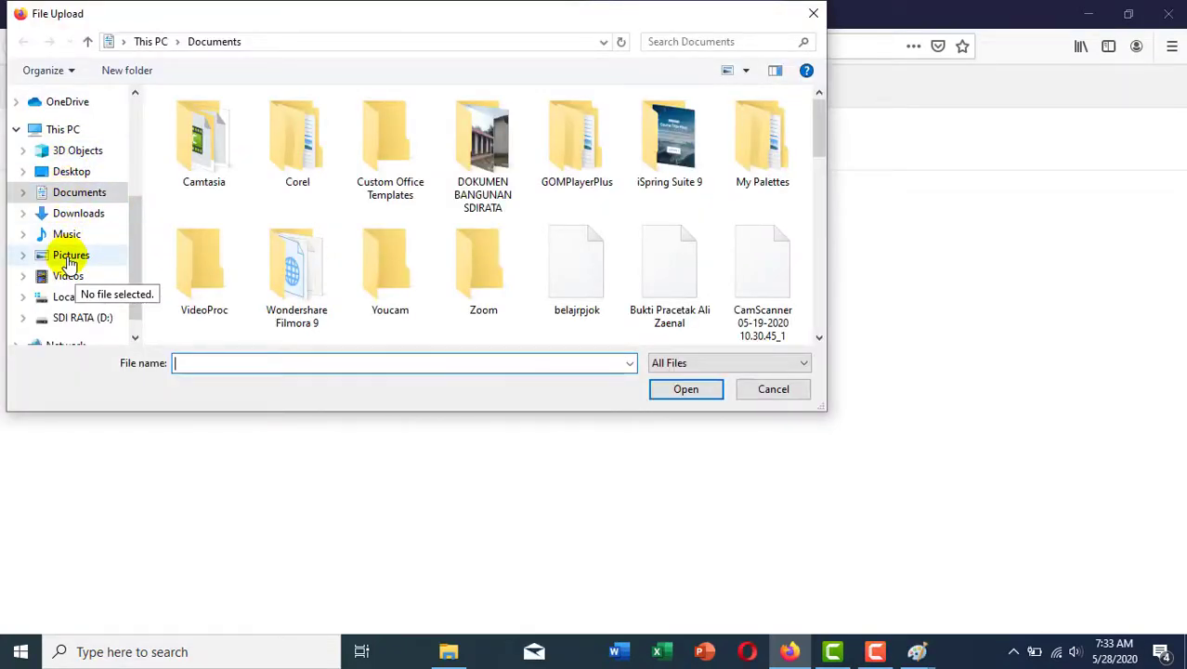
left_click(286, 135)
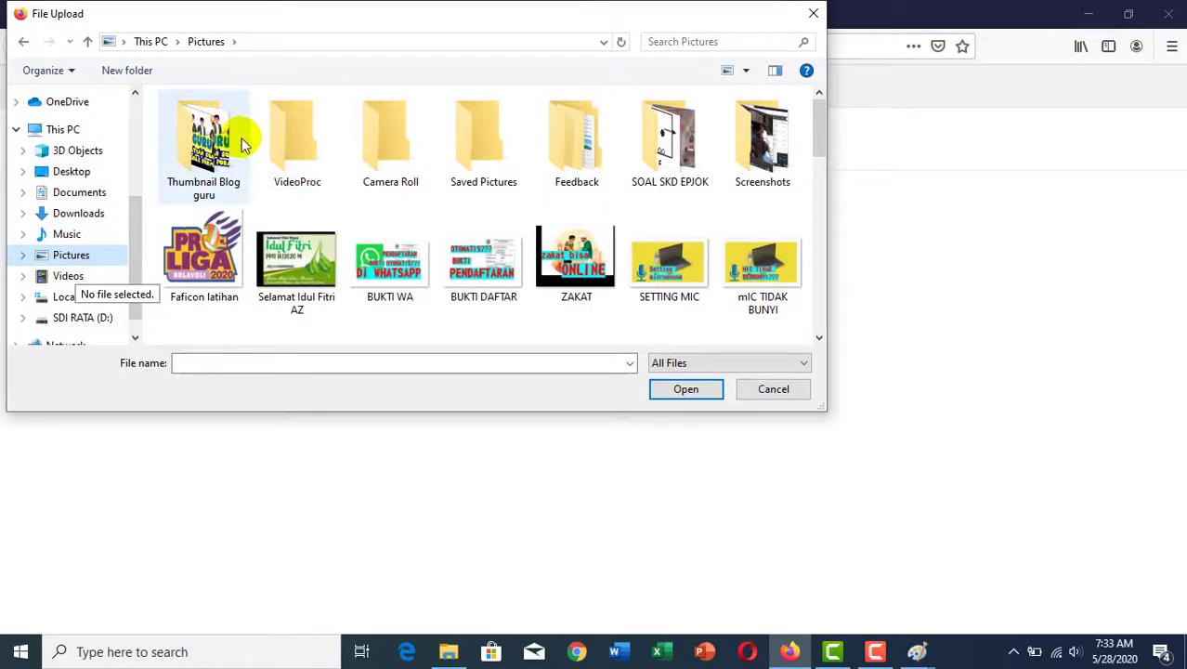
double_click(194, 281)
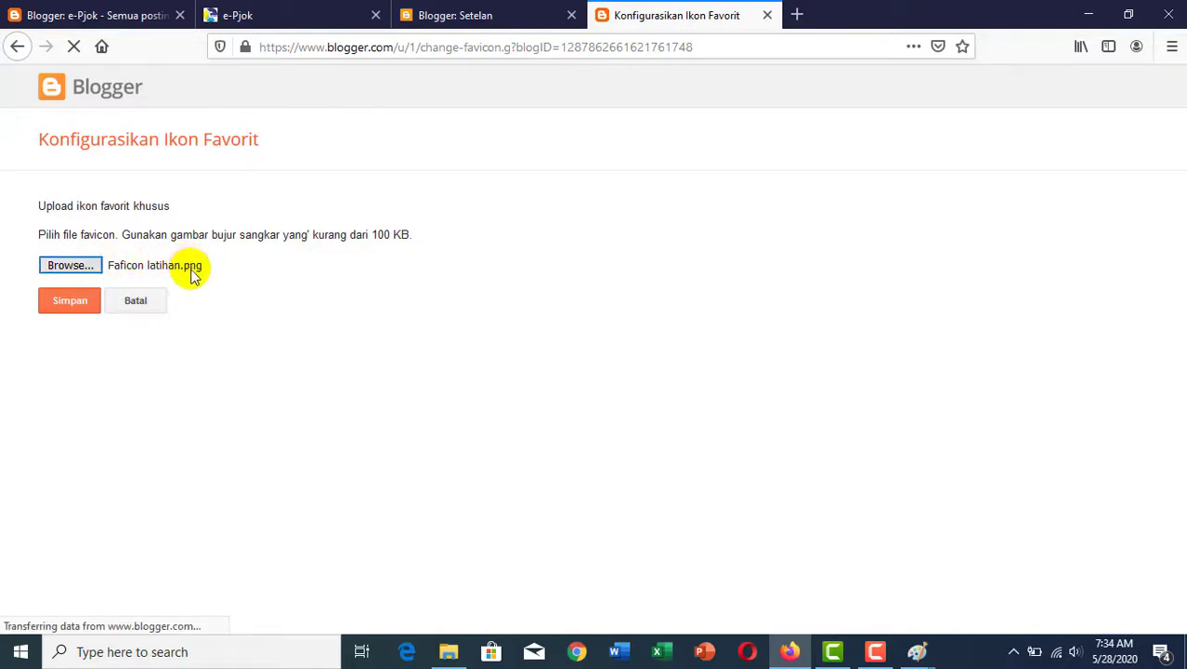
left_click(76, 305)
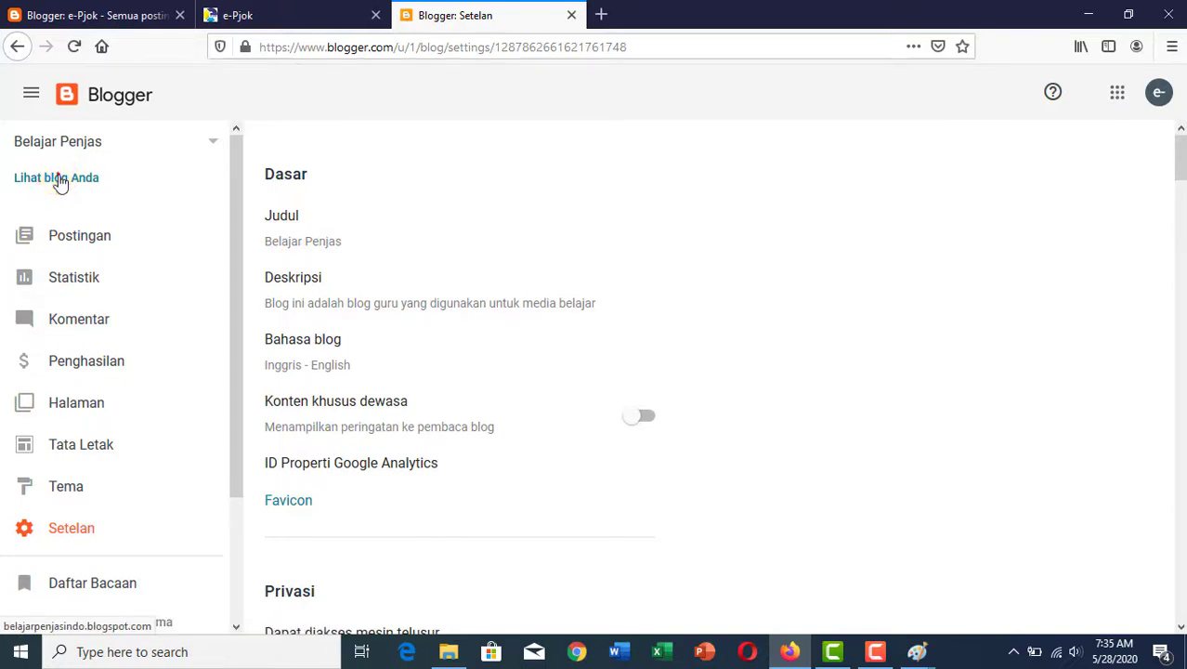
Step: Open the live Belajar Penjas blog to check its favicon
left_click(106, 181)
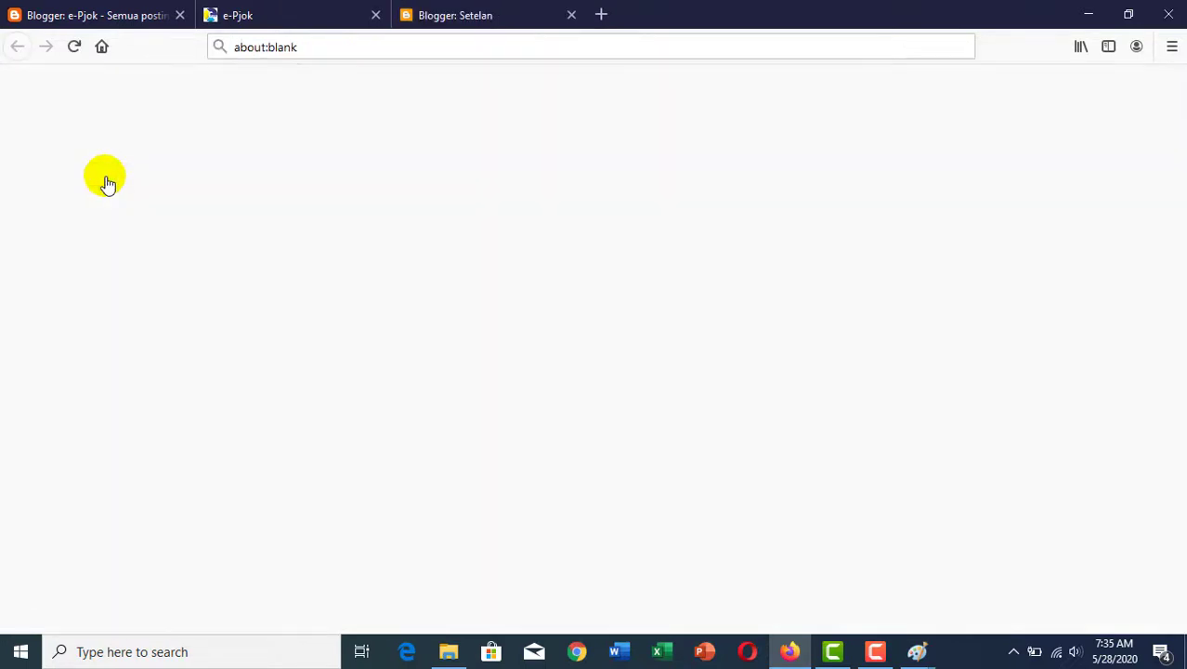